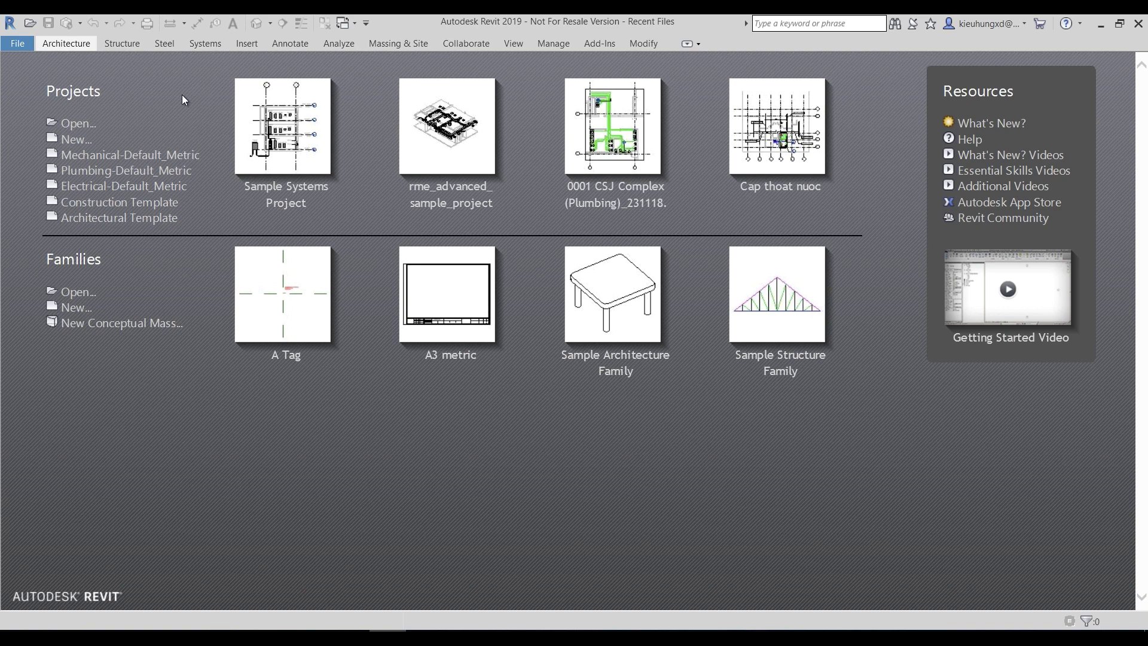
# Bring up the Open dialog, move it aside and list the available drives and folders
pyautogui.click(77, 123)
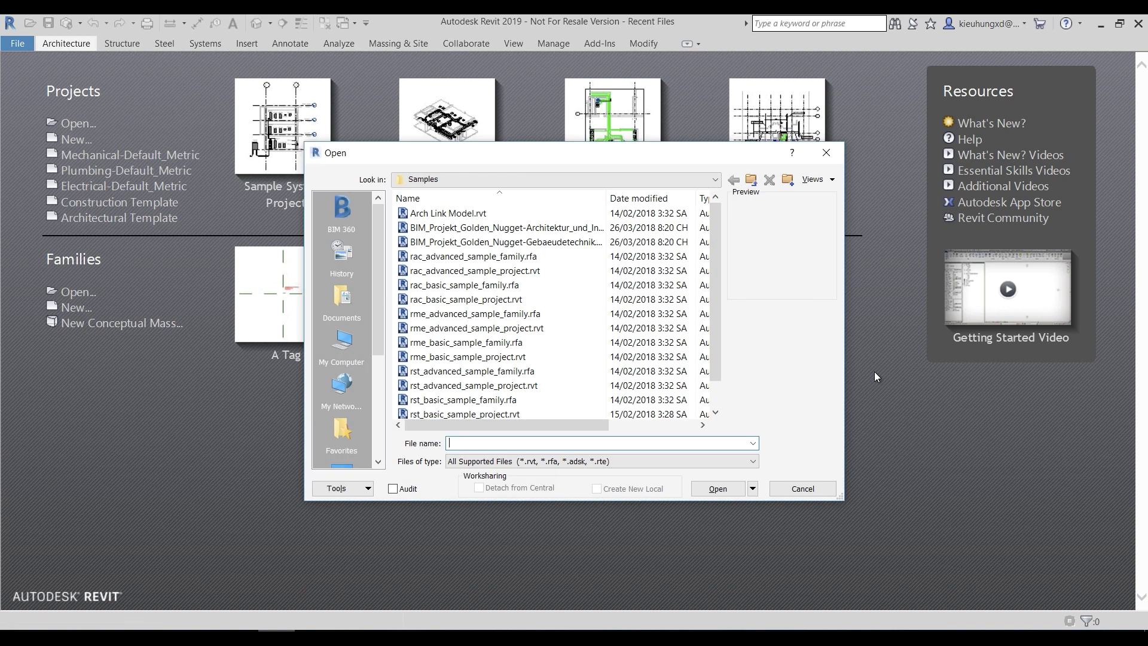
pyautogui.moveTo(636, 157); pyautogui.dragTo(786, 89)
pyautogui.scroll(-1, 662, 321)
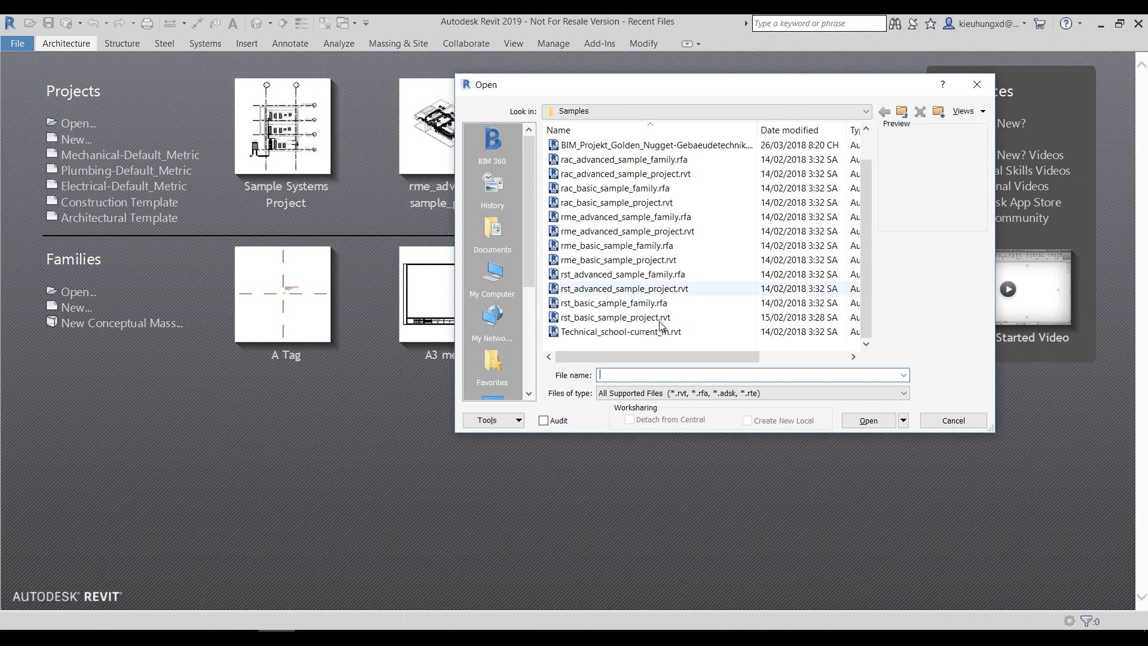
pyautogui.scroll(1, 662, 321)
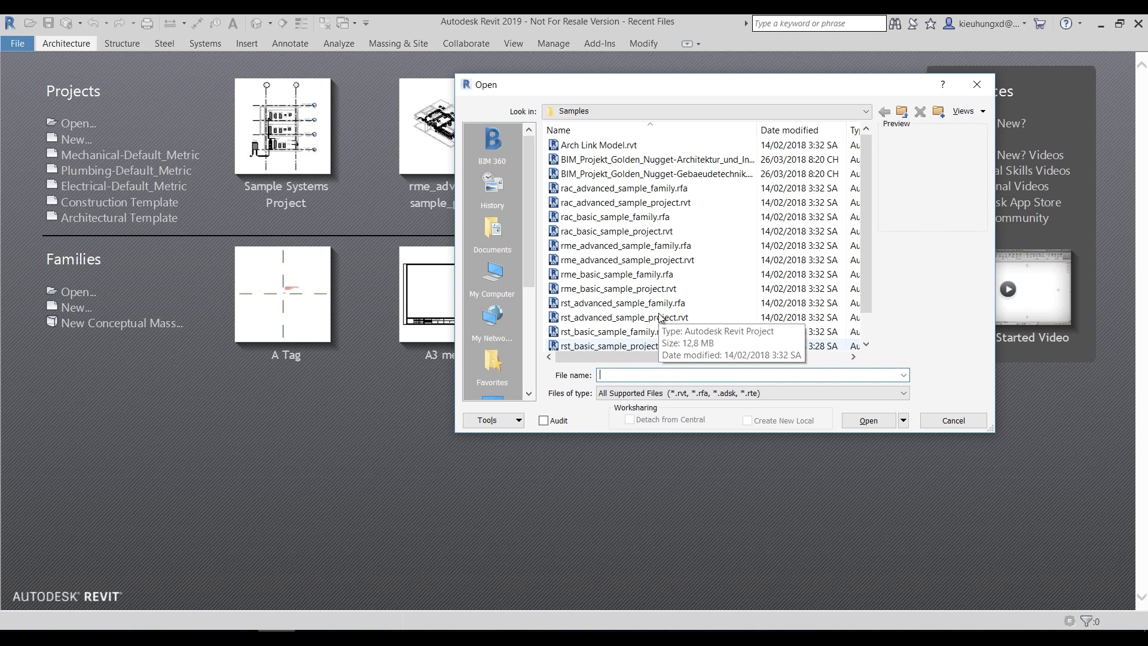
pyautogui.scroll(-1, 622, 281)
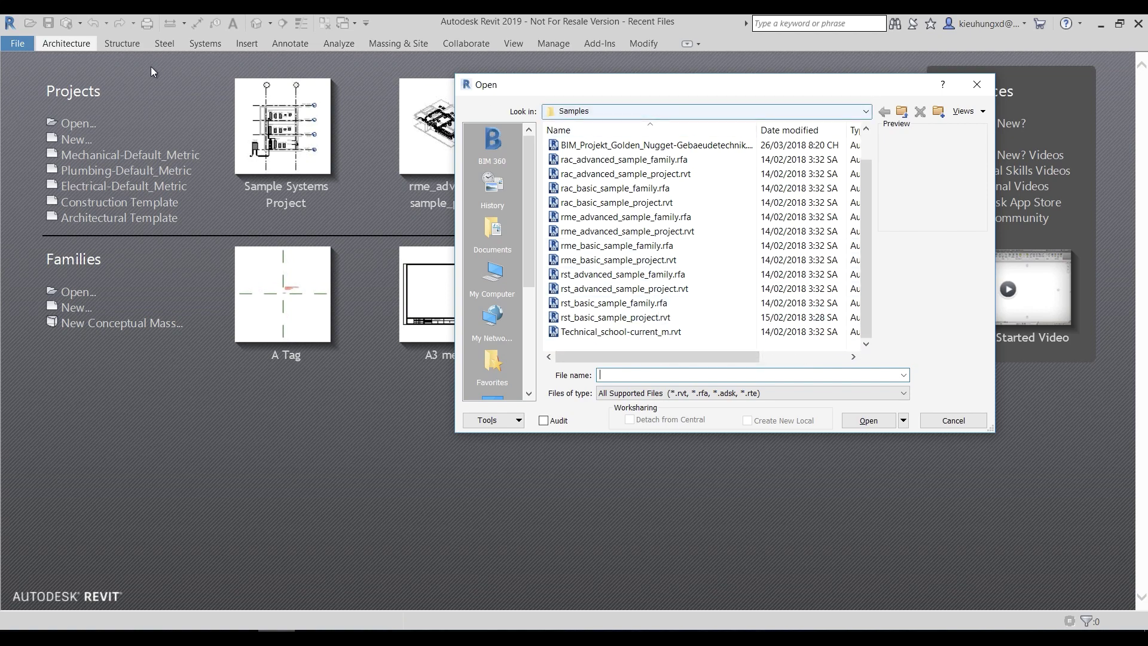
pyautogui.click(655, 109)
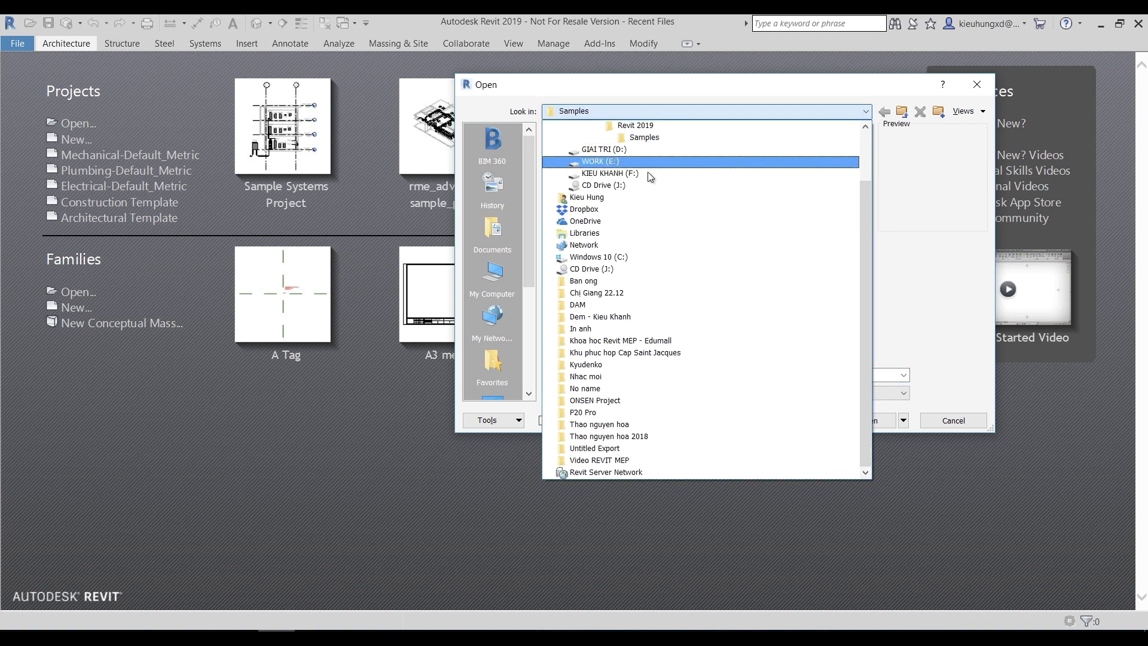
pyautogui.scroll(1, 651, 171)
pyautogui.scroll(1, 653, 176)
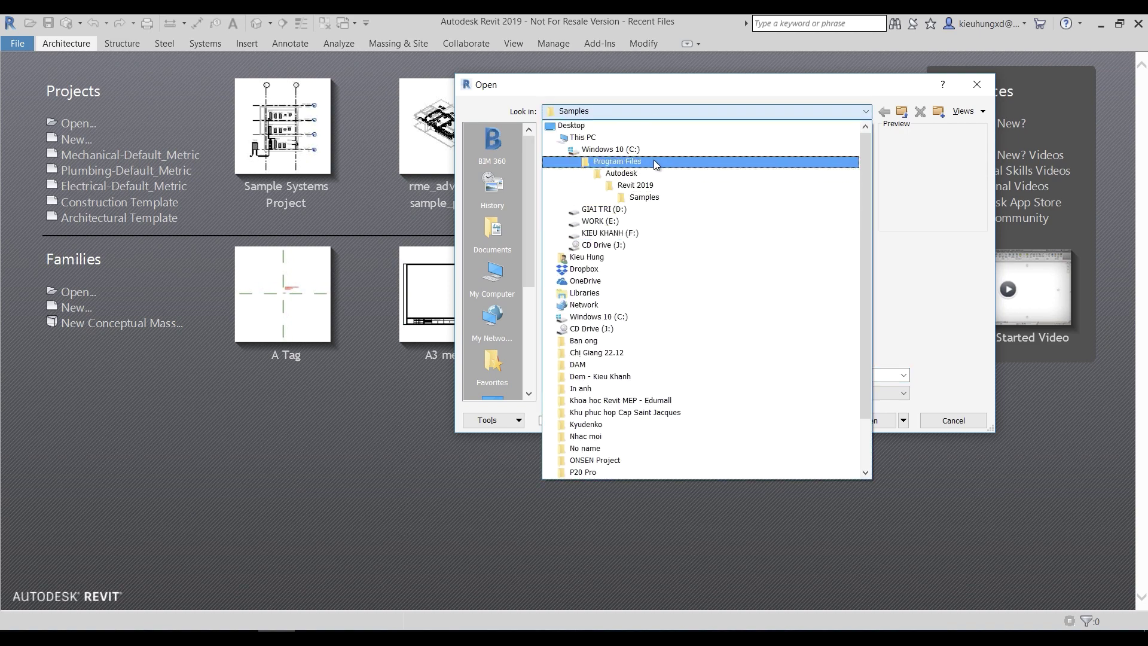
# Go to the Samples folder and open rme_basic_sample_project.rvt
pyautogui.click(678, 197)
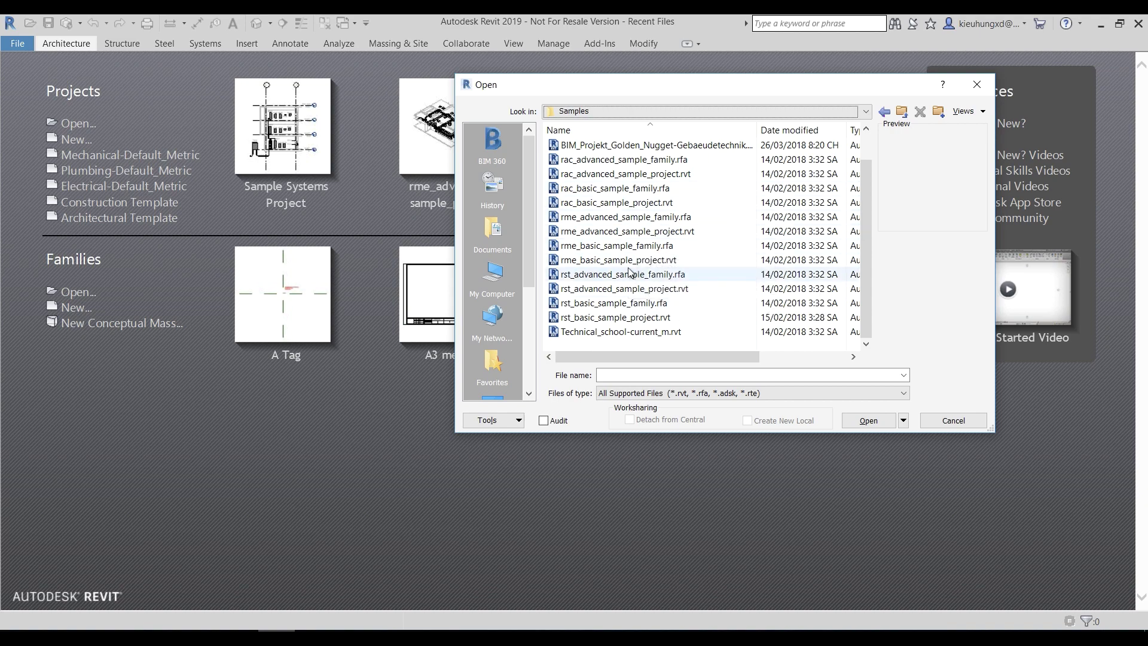
pyautogui.click(634, 250)
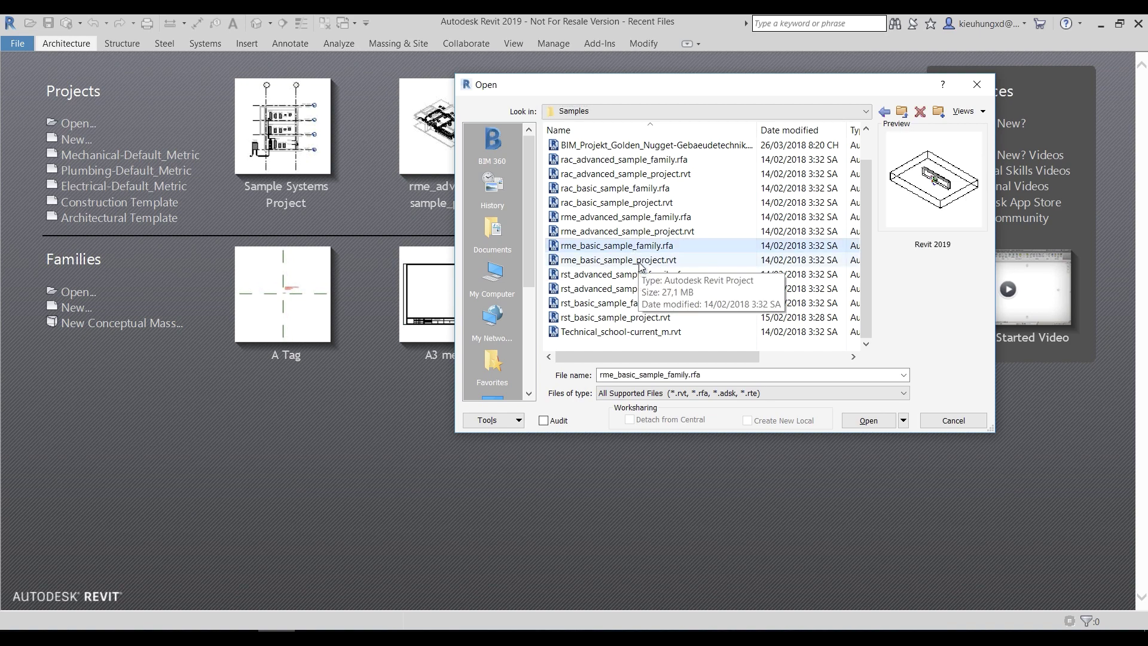
pyautogui.click(652, 263)
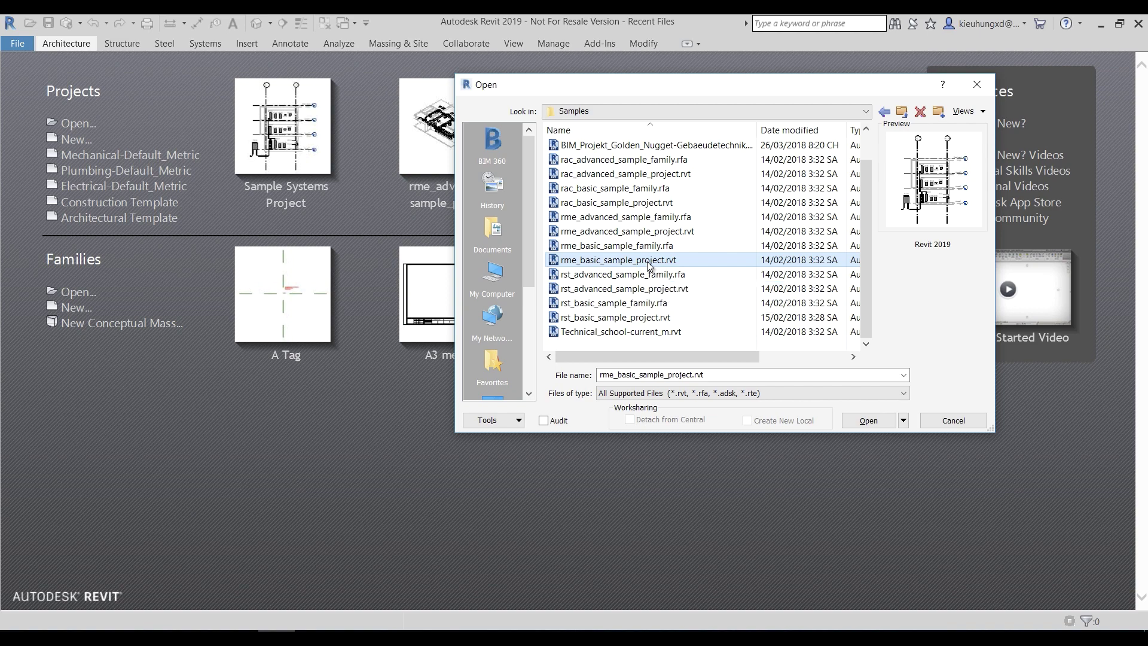
pyautogui.doubleClick(649, 262)
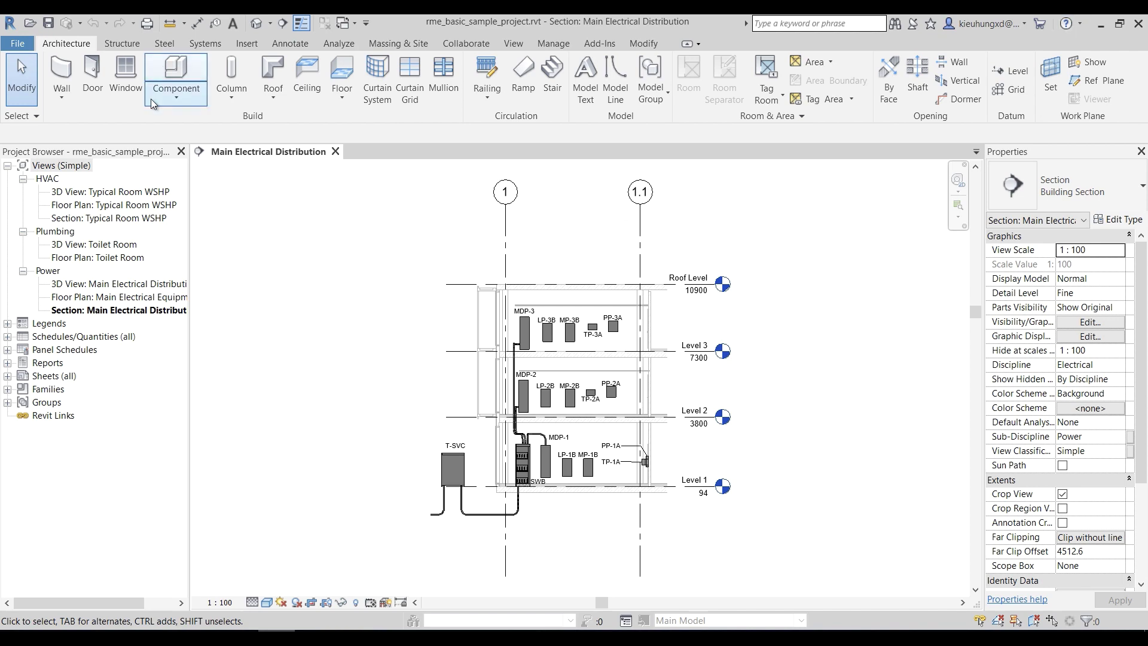
# Cancel a ZR zoom-in-region, show the Architecture tab, and open the File menu's Recent Documents
pyautogui.scroll(-3, 149, 44)
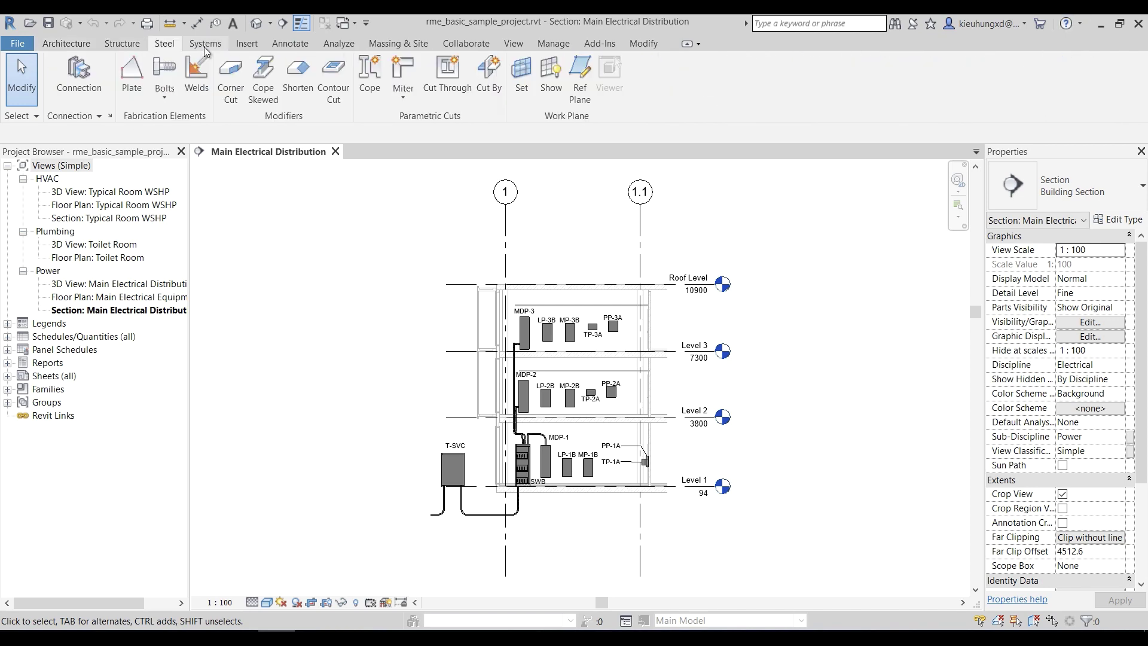
pyautogui.scroll(-2, 264, 43)
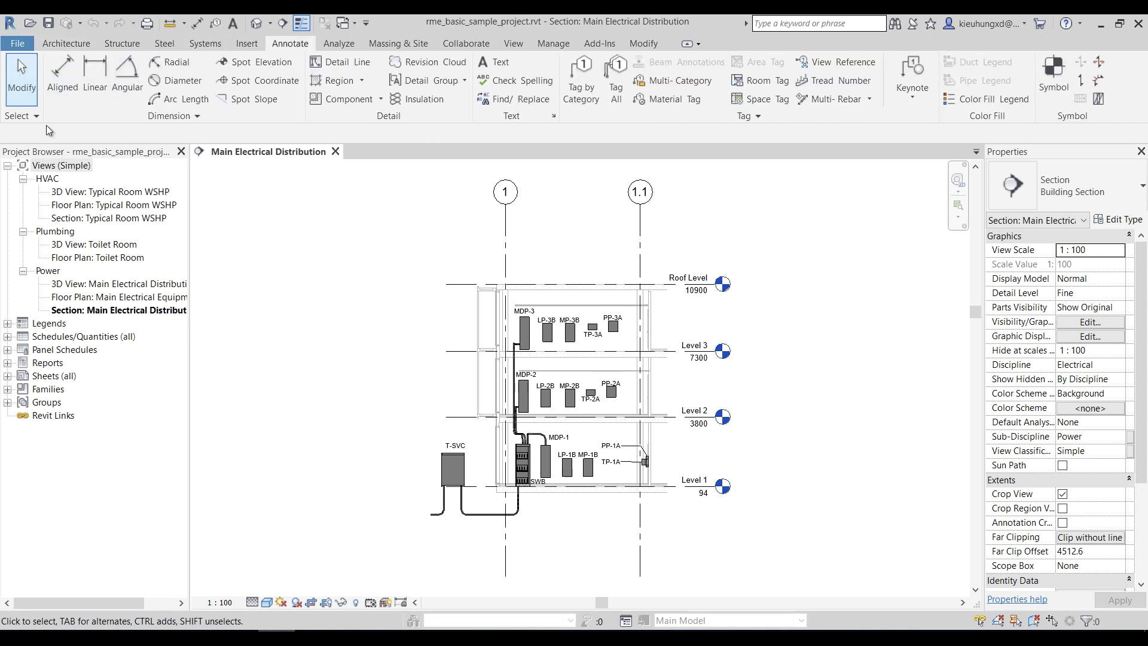
pyautogui.press('z')
pyautogui.press('r')
pyautogui.press('Escape')
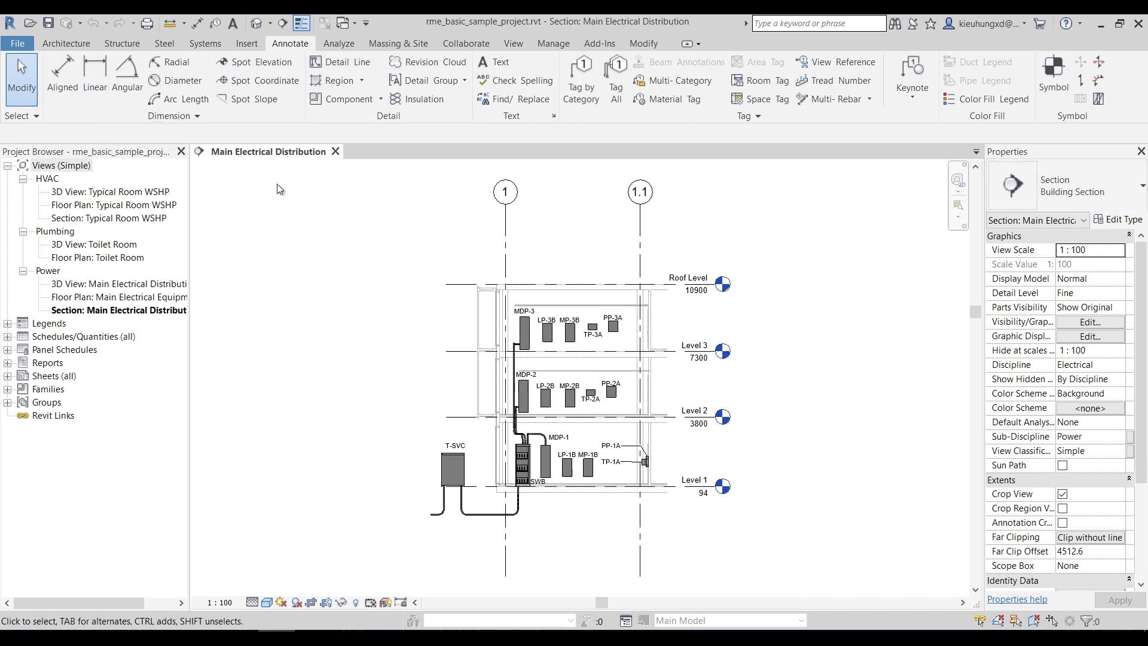
pyautogui.click(82, 49)
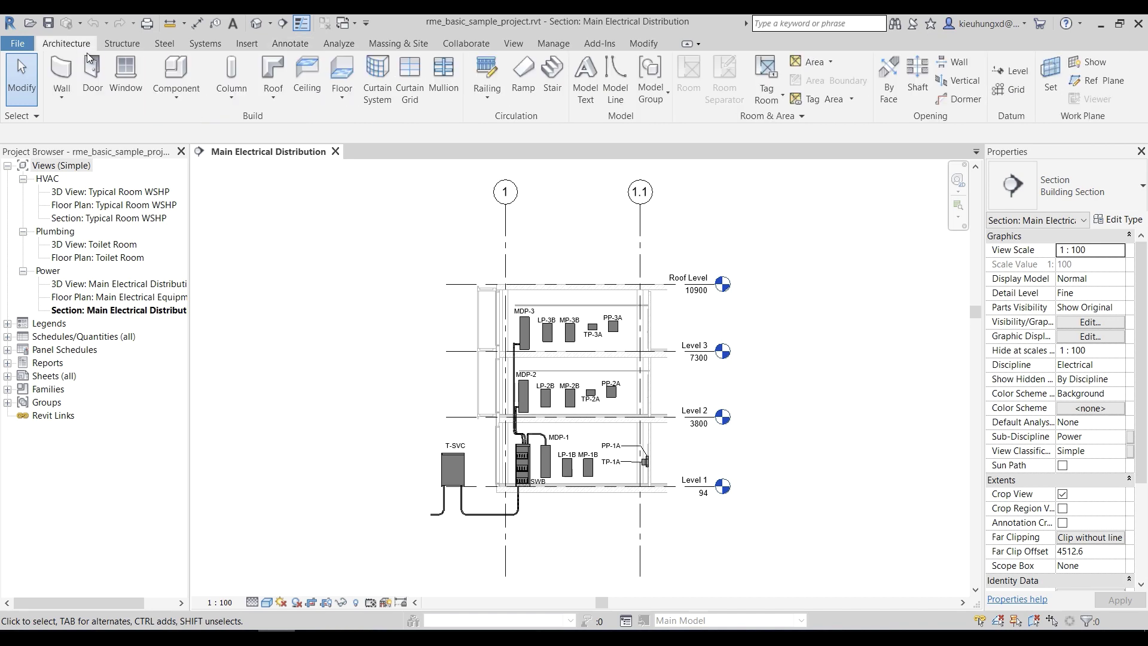
pyautogui.click(21, 47)
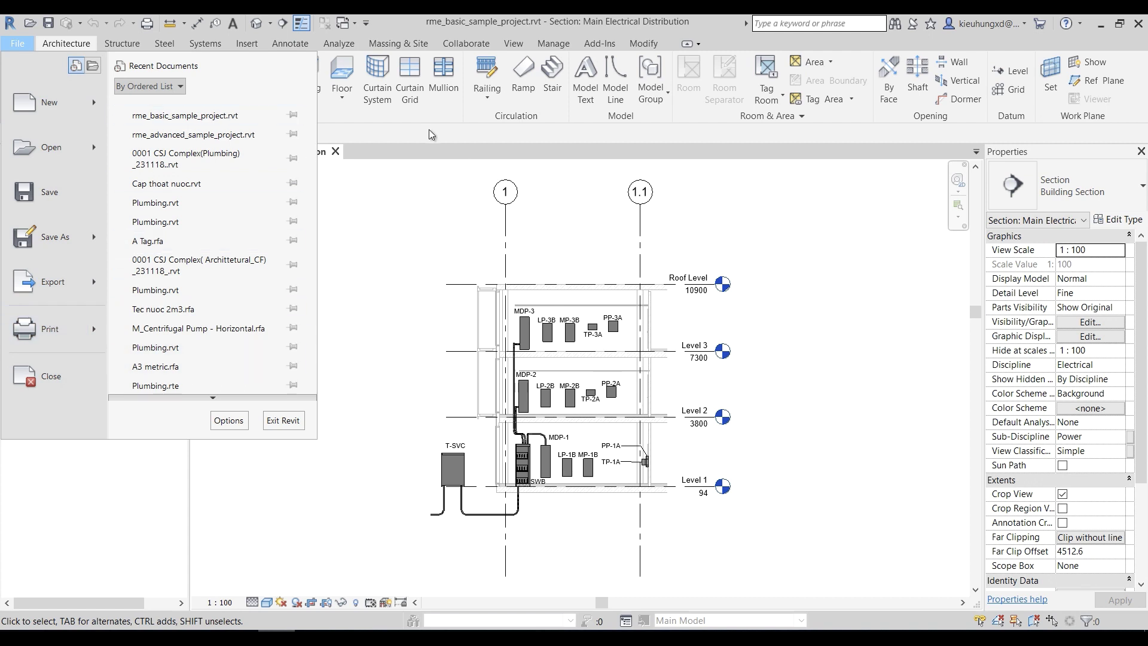
# Close the File menu and browse the Structure, Steel, Systems, Insert and Annotate tabs
pyautogui.click(91, 48)
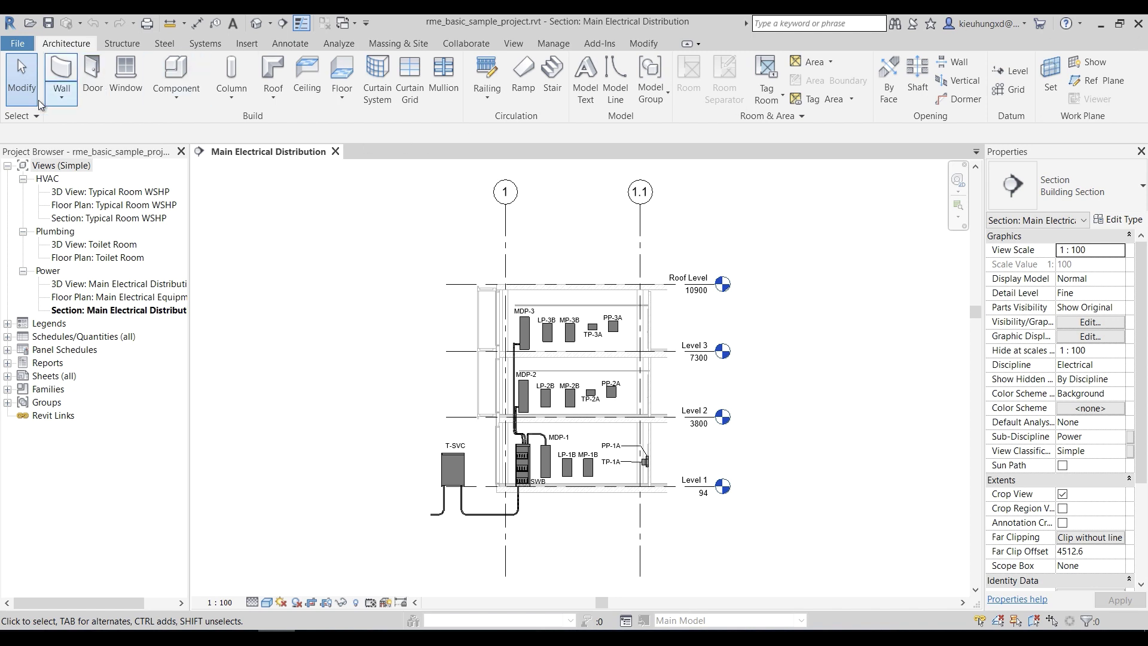
pyautogui.click(125, 48)
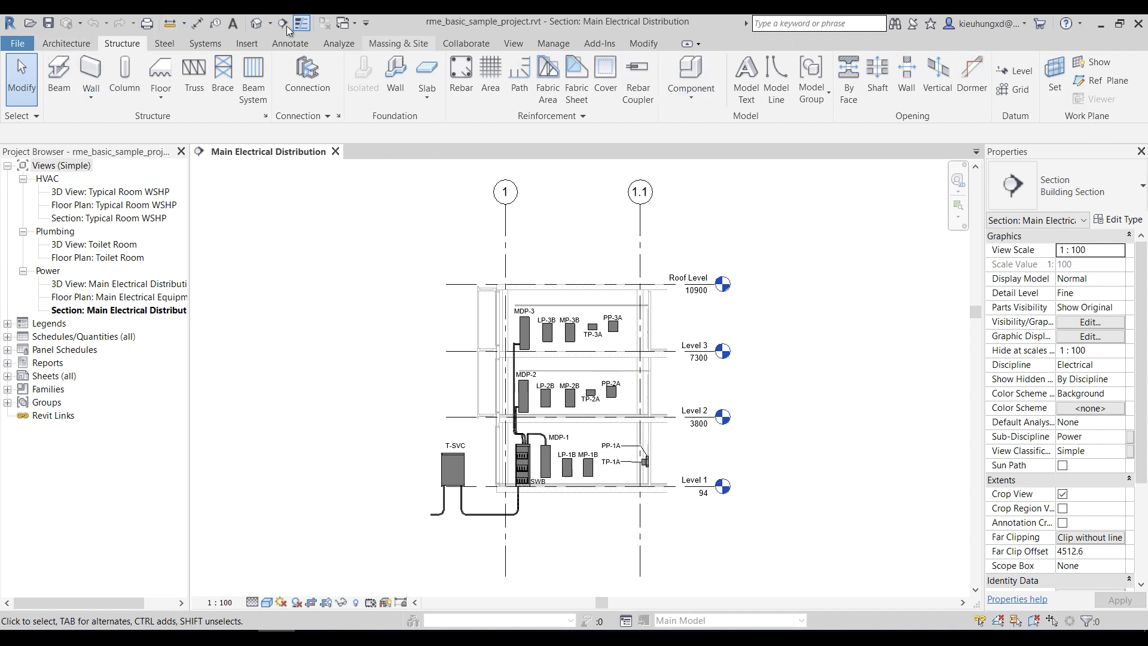
pyautogui.click(165, 44)
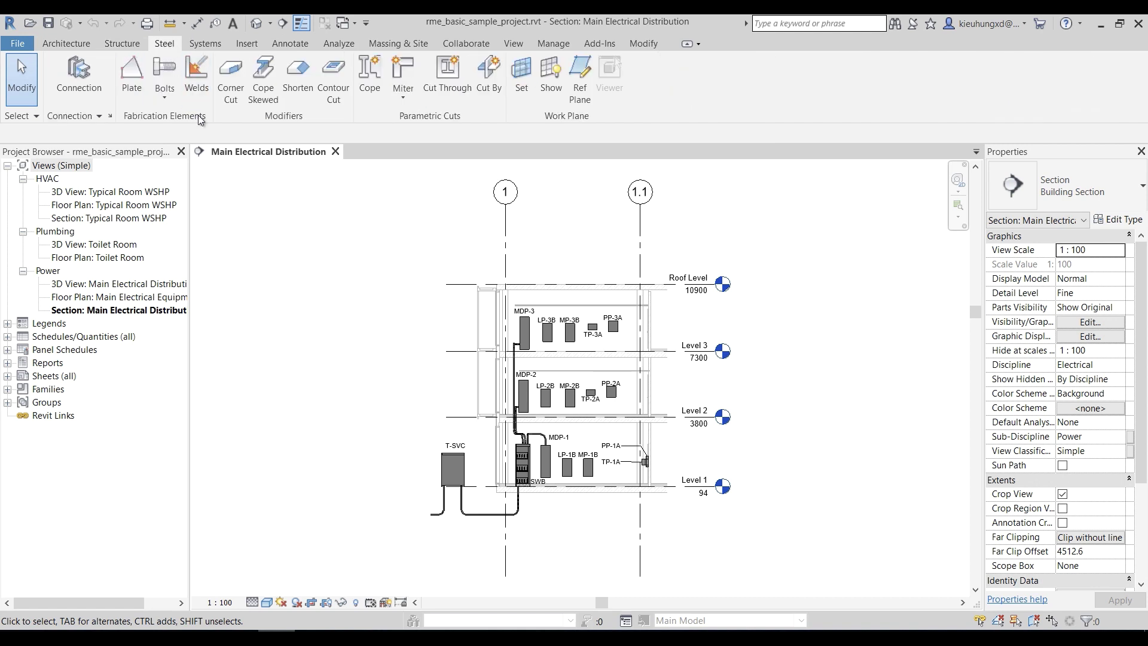
pyautogui.click(217, 47)
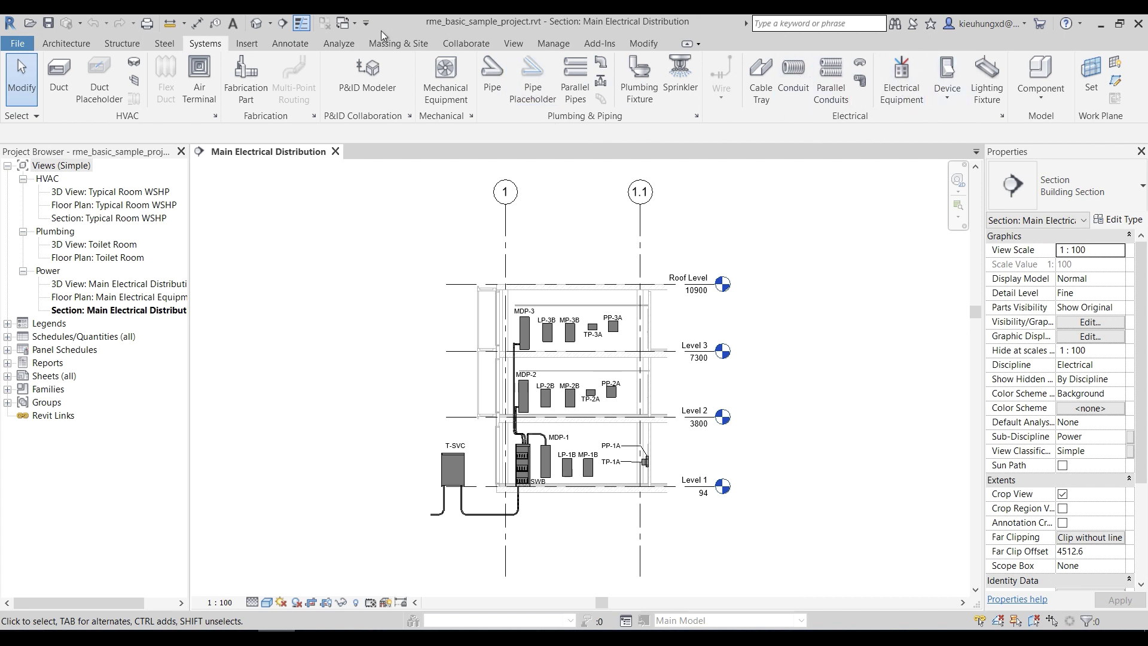
pyautogui.click(245, 44)
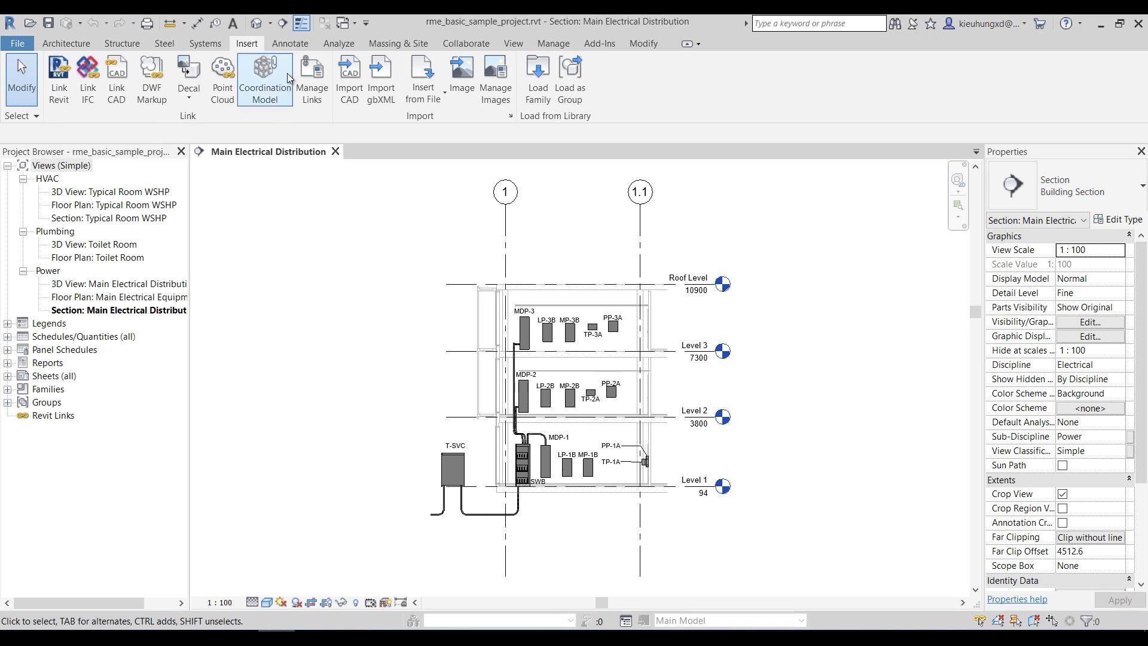
pyautogui.click(290, 44)
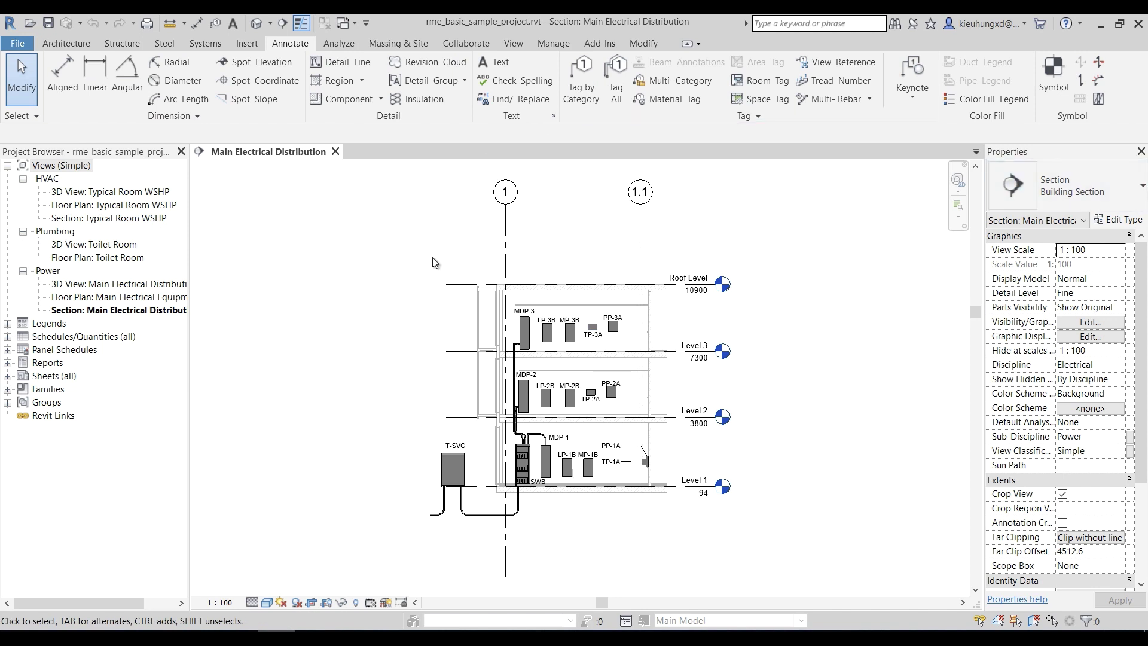
# Browse the Analyze, Massing & Site, Collaborate, View, Manage and Add-Ins tabs, then return to Modify
pyautogui.click(332, 45)
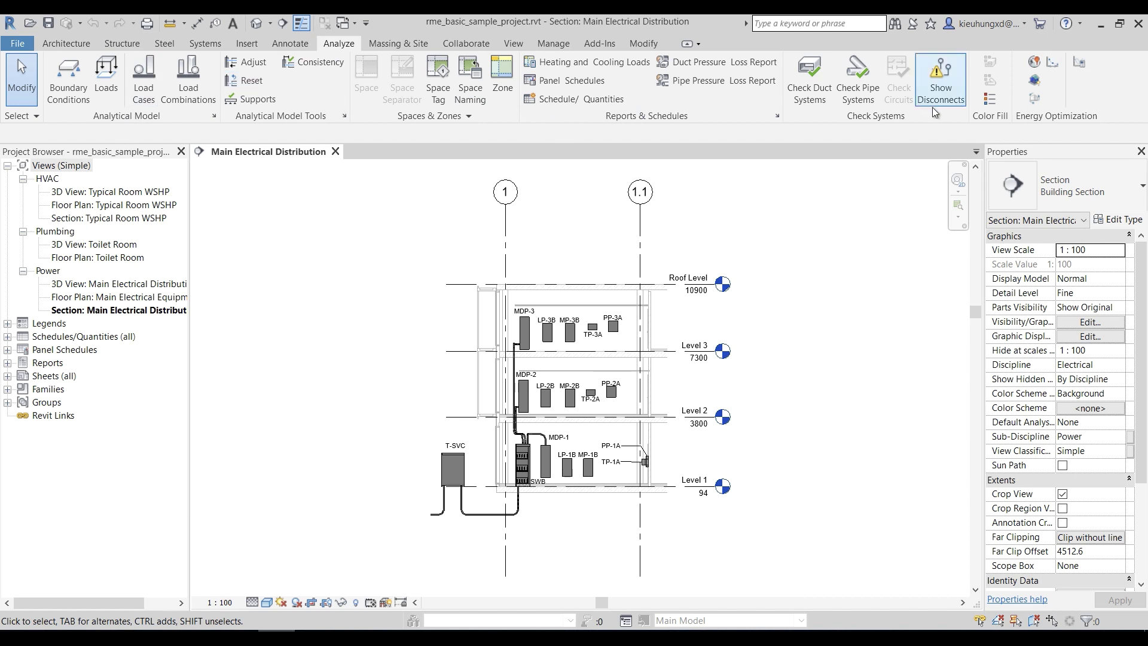
pyautogui.click(386, 45)
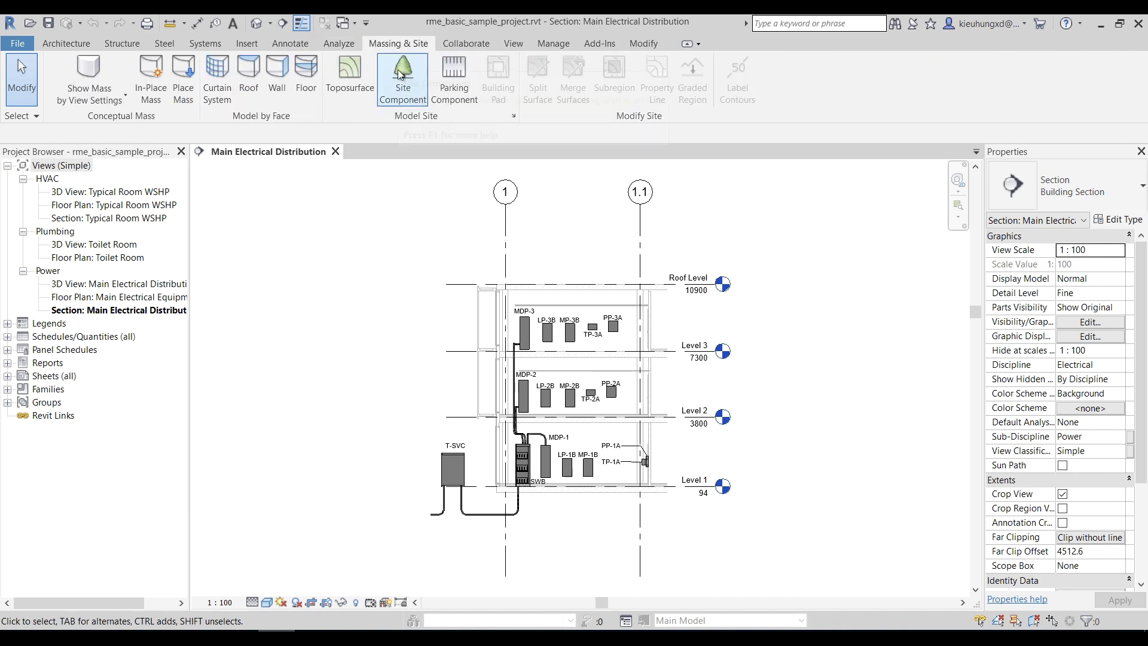
pyautogui.click(475, 46)
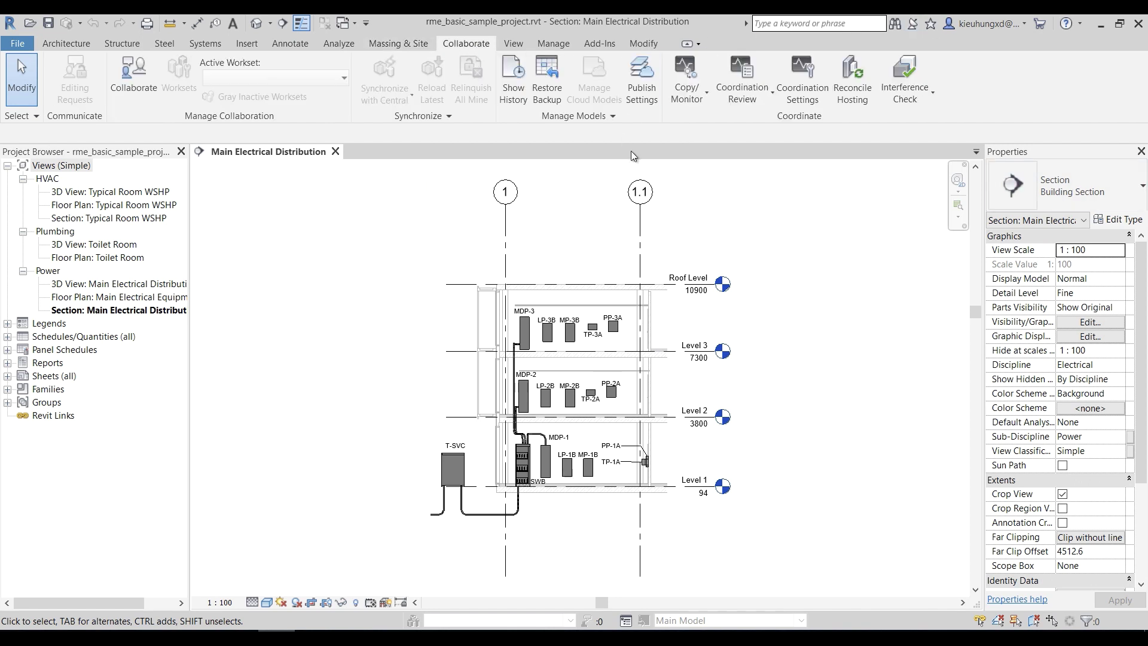
pyautogui.click(516, 44)
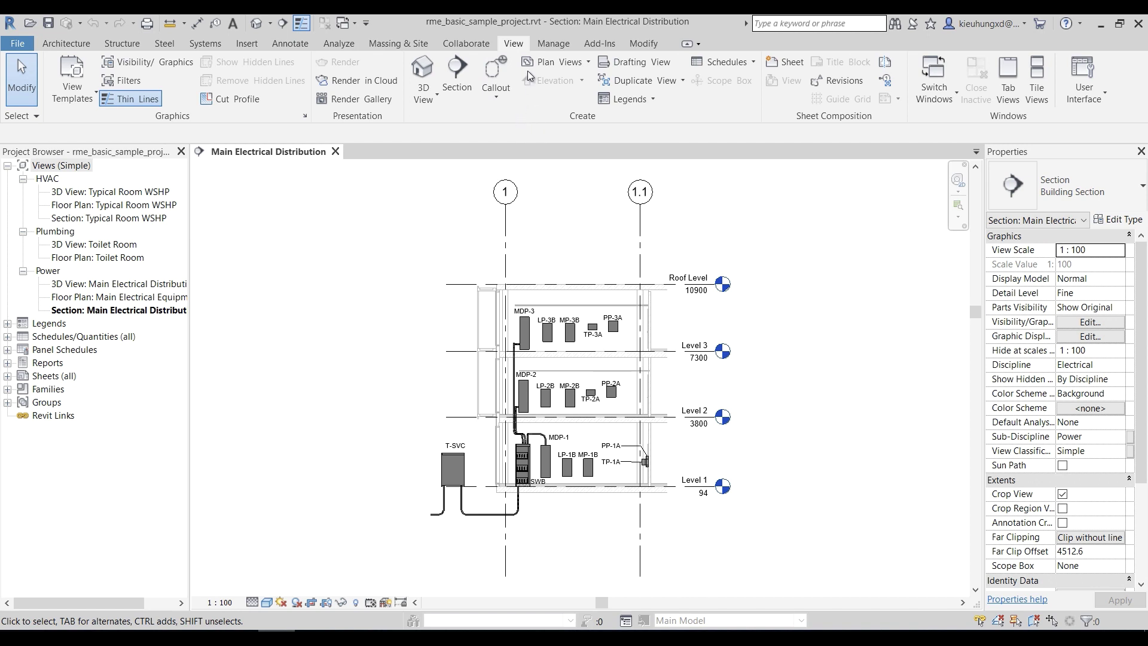
pyautogui.click(556, 46)
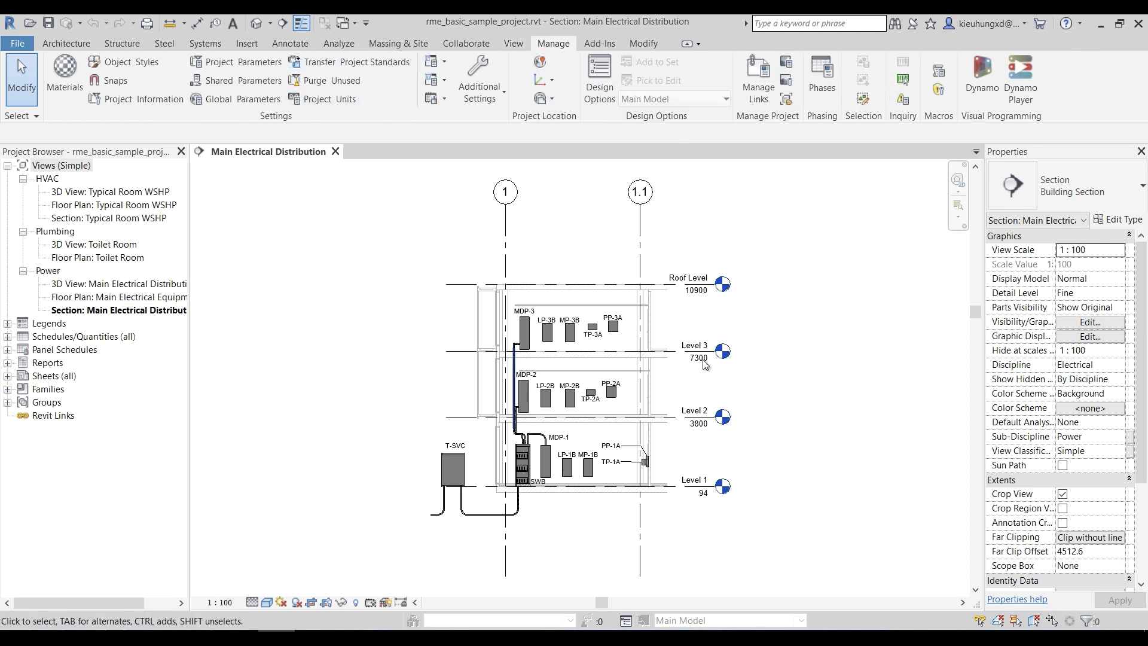
pyautogui.click(607, 44)
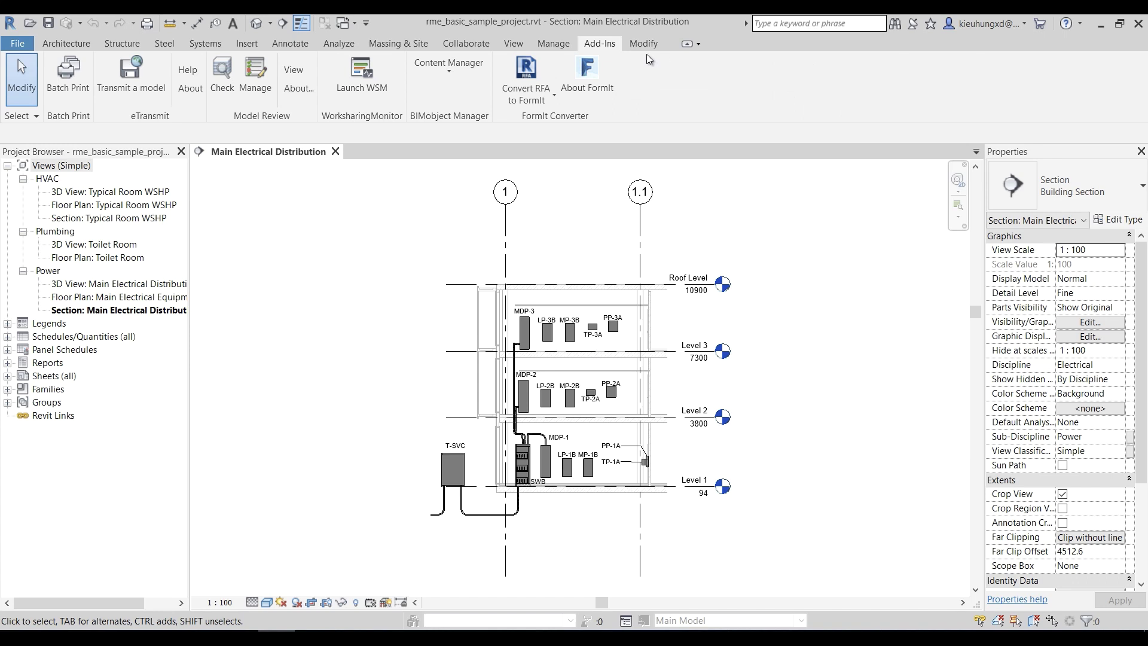
pyautogui.press('Escape')
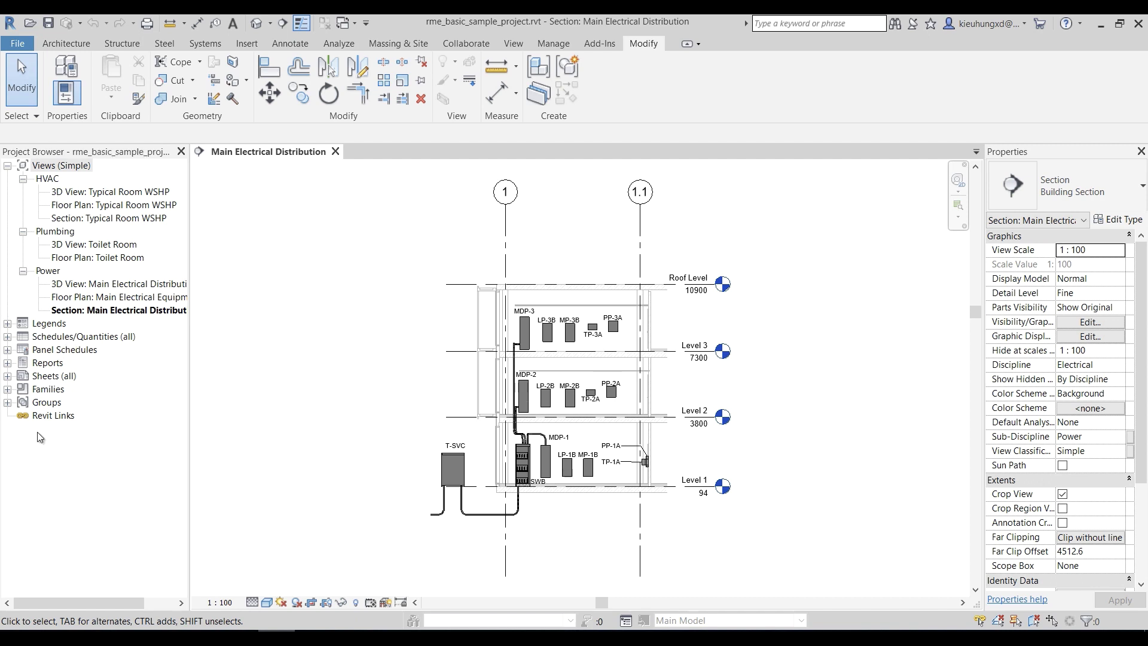
# Open the Toilet Room 3D view and floor plan, switching between the two
pyautogui.click(75, 192)
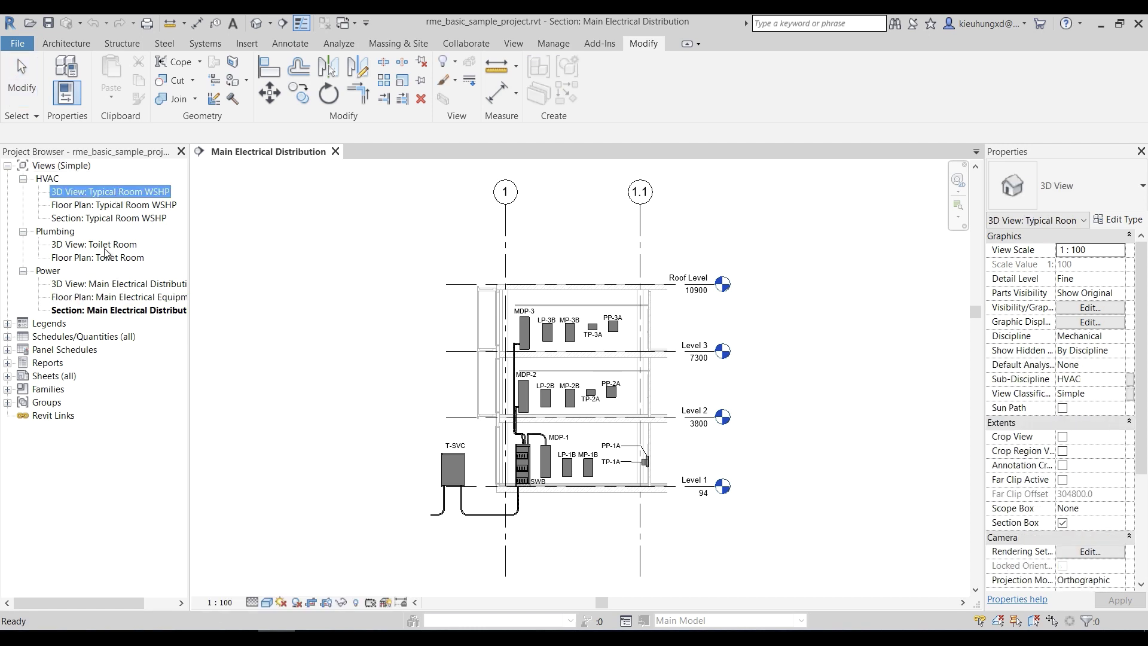
pyautogui.doubleClick(104, 246)
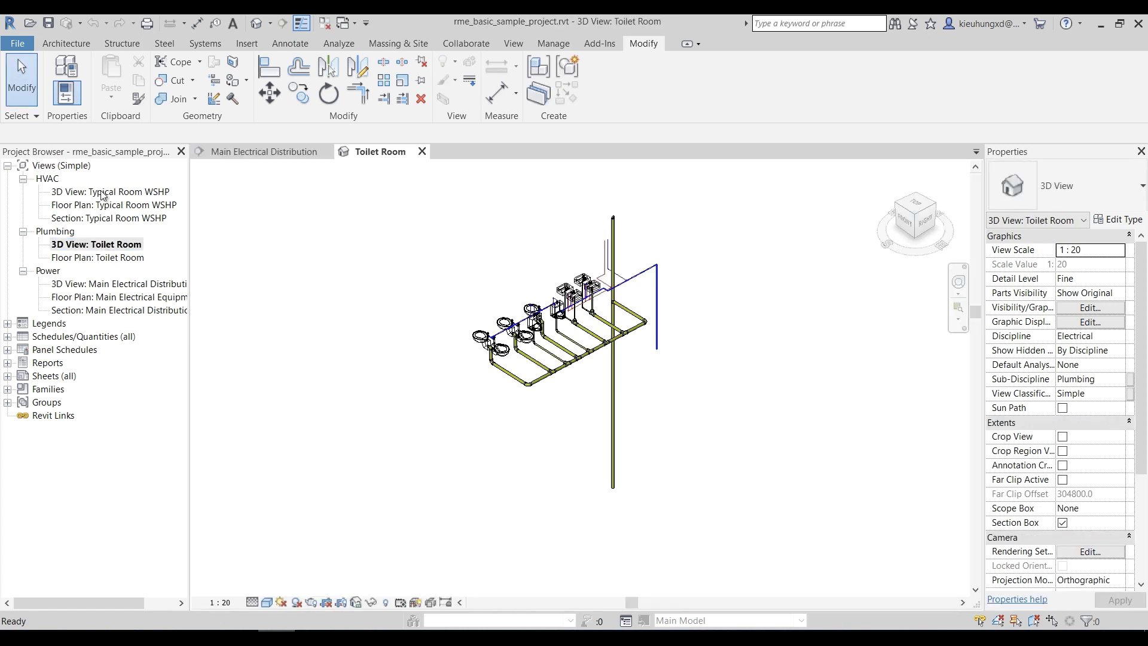
pyautogui.doubleClick(105, 258)
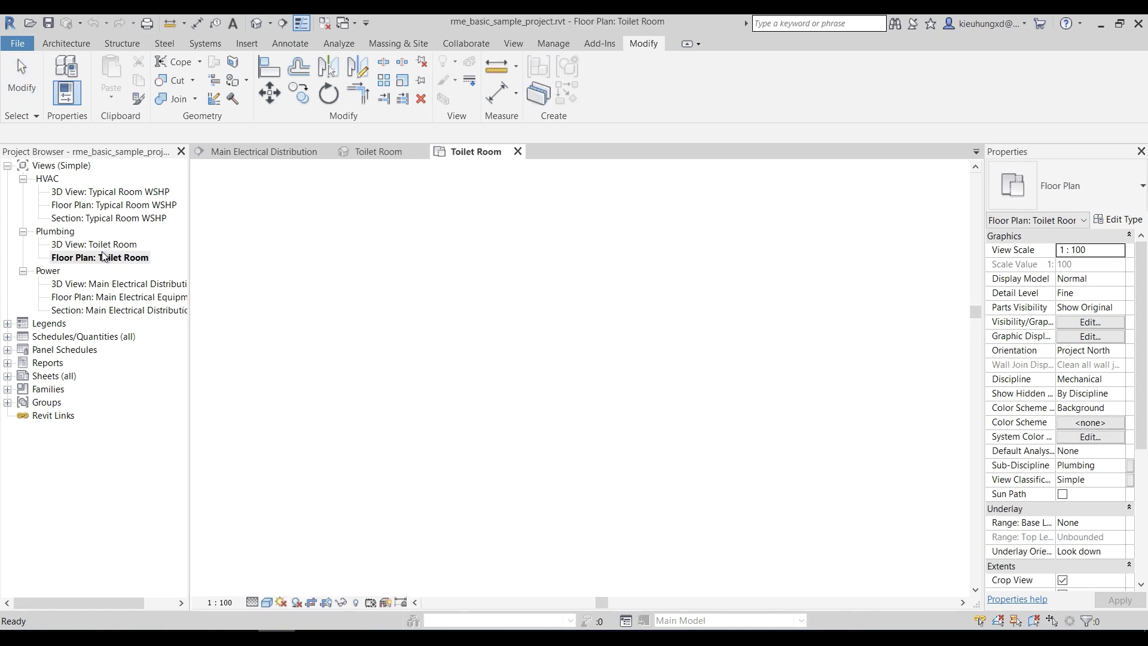
pyautogui.doubleClick(103, 245)
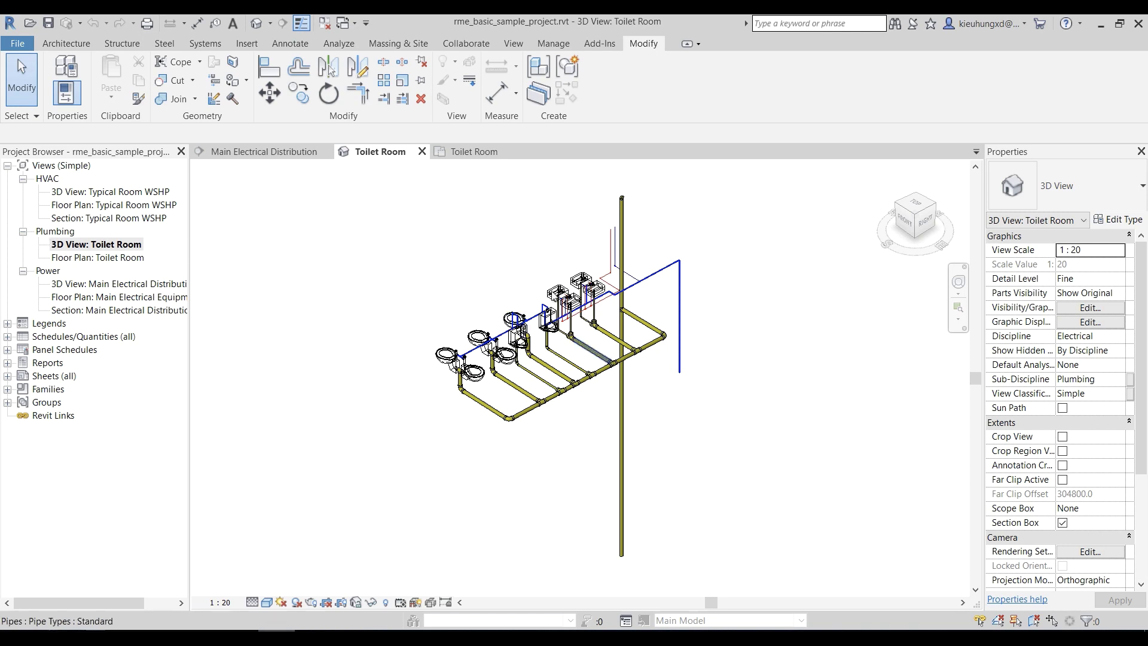
pyautogui.scroll(3, 646, 315)
pyautogui.scroll(-3, 625, 328)
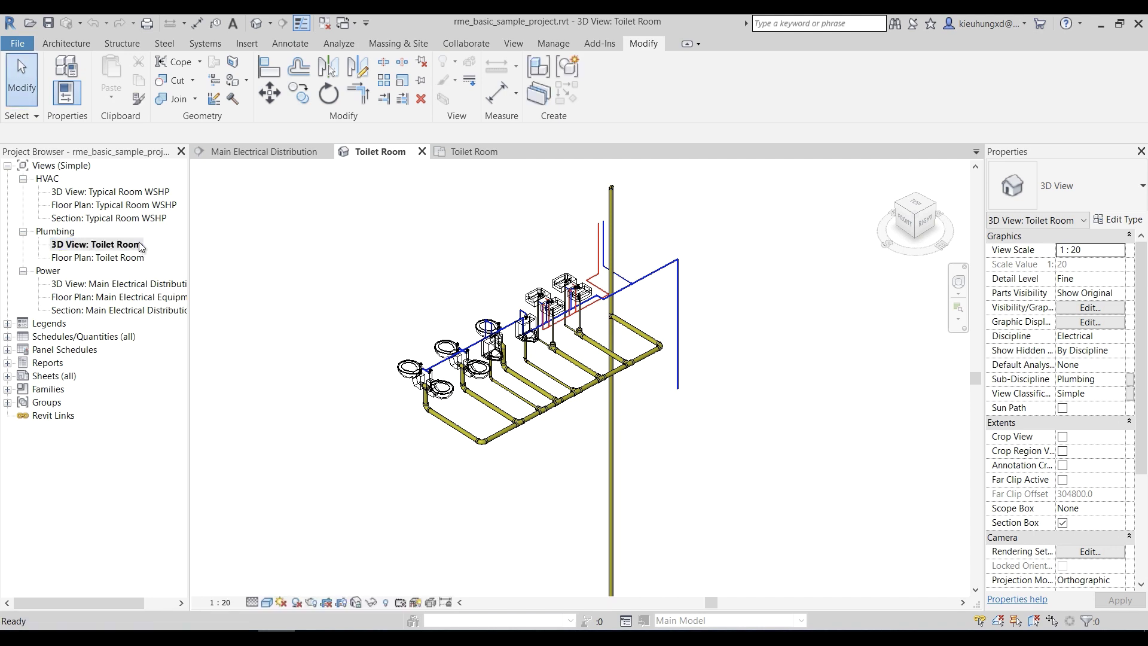
# Return to the Toilet Room floor plan, then open the Main Electrical Distribution 3D view
pyautogui.doubleClick(96, 258)
pyautogui.scroll(3, 620, 367)
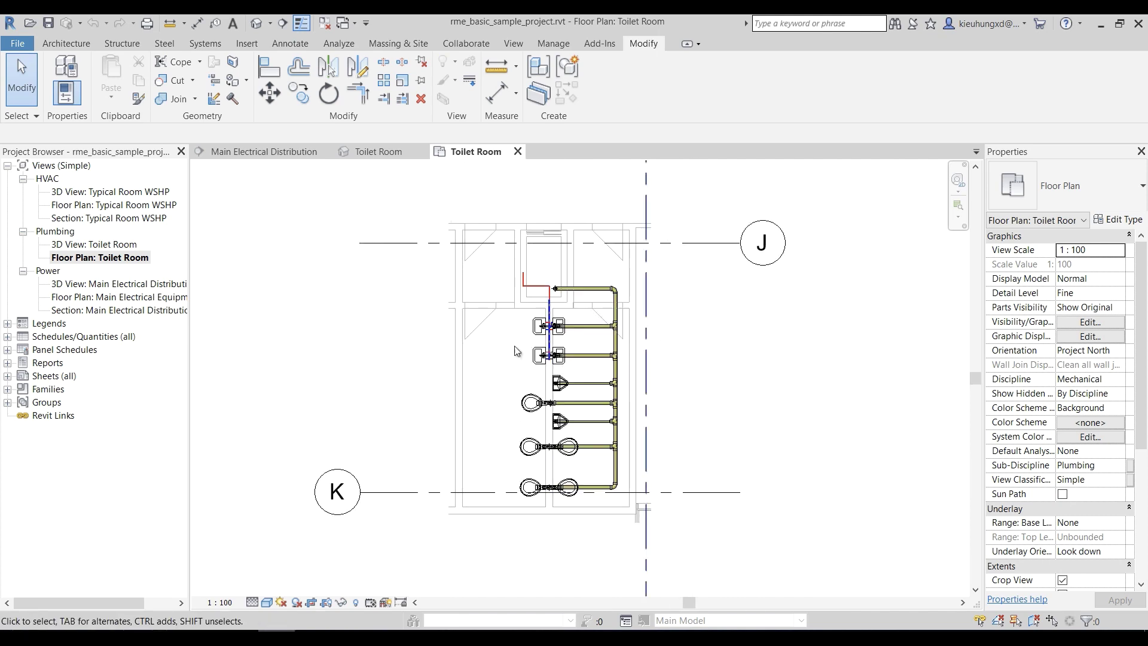
pyautogui.doubleClick(99, 284)
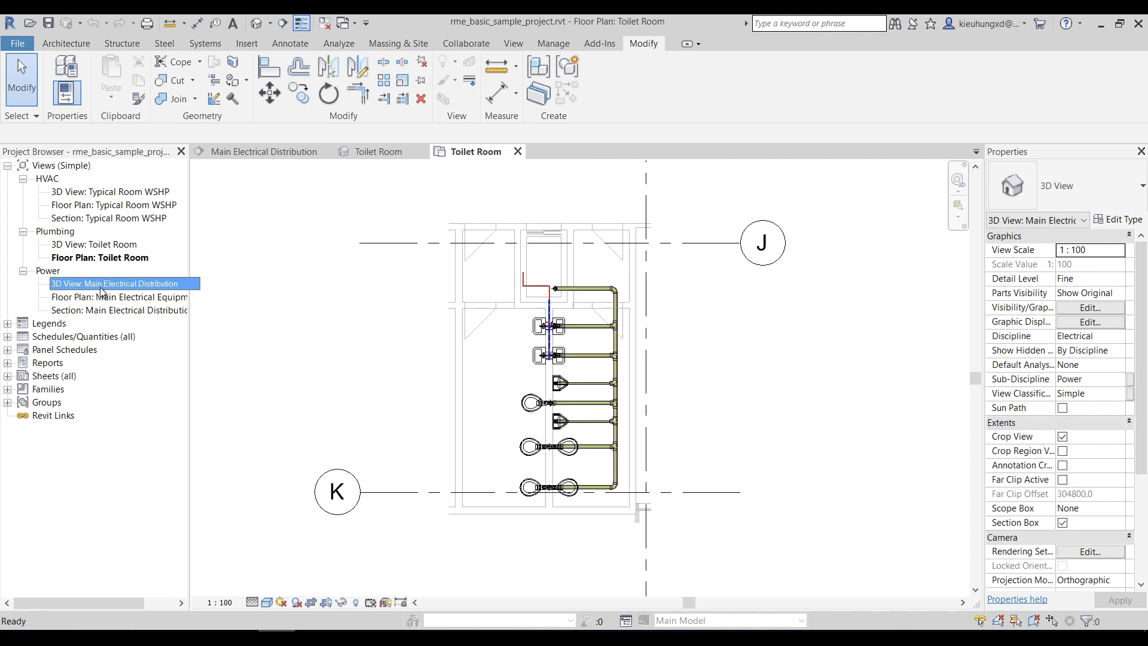
pyautogui.scroll(-1, 656, 380)
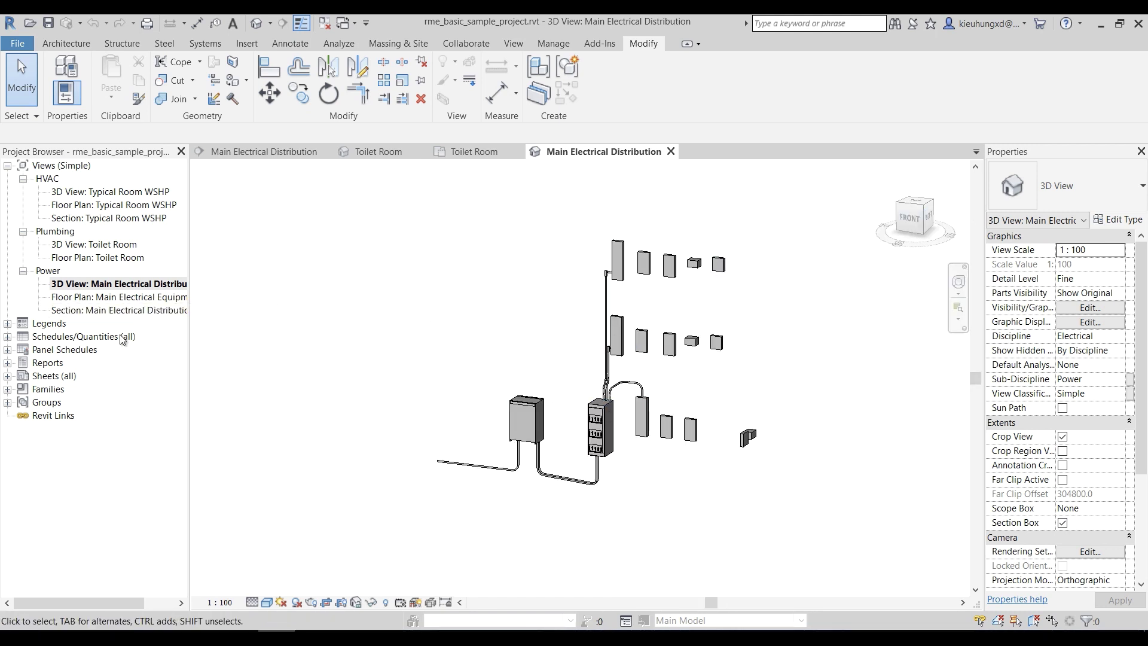
# Expand Legends and Schedules, opening the Electrical Equipment Connection and Level 2 HVAC Zone schedules
pyautogui.click(7, 323)
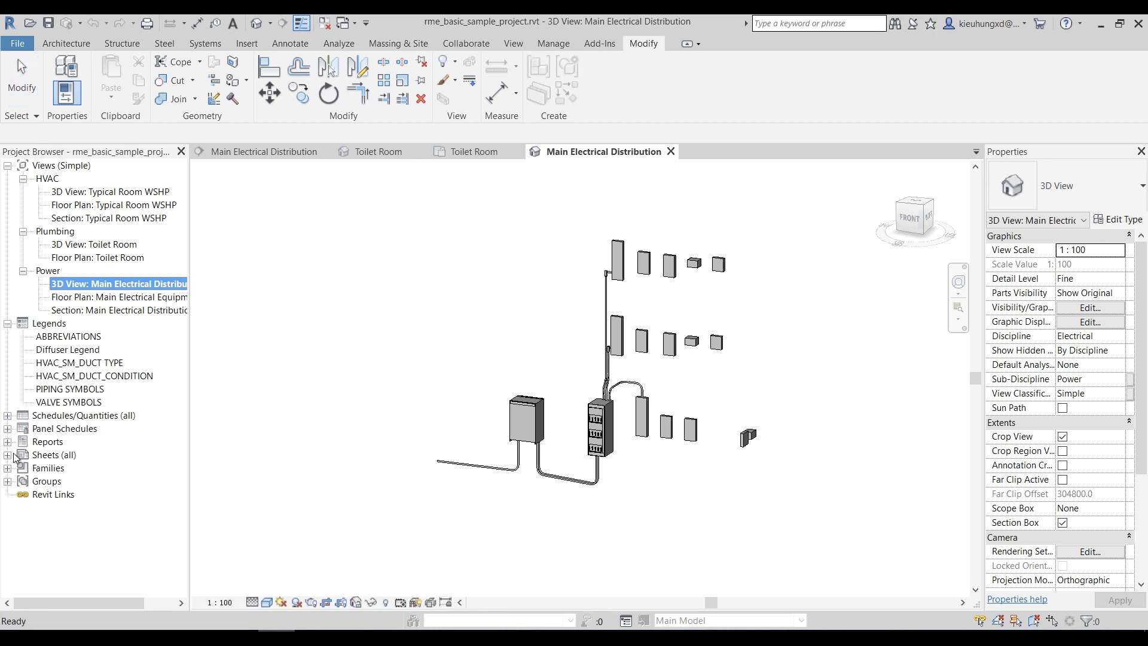
pyautogui.click(7, 415)
pyautogui.click(48, 429)
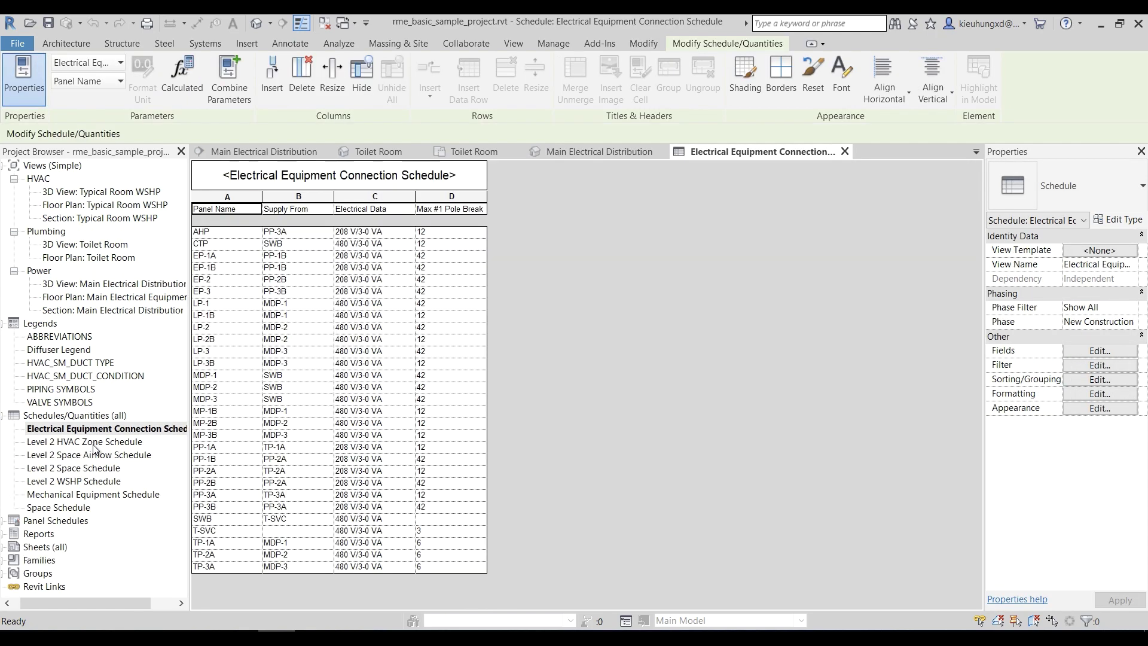
pyautogui.click(89, 443)
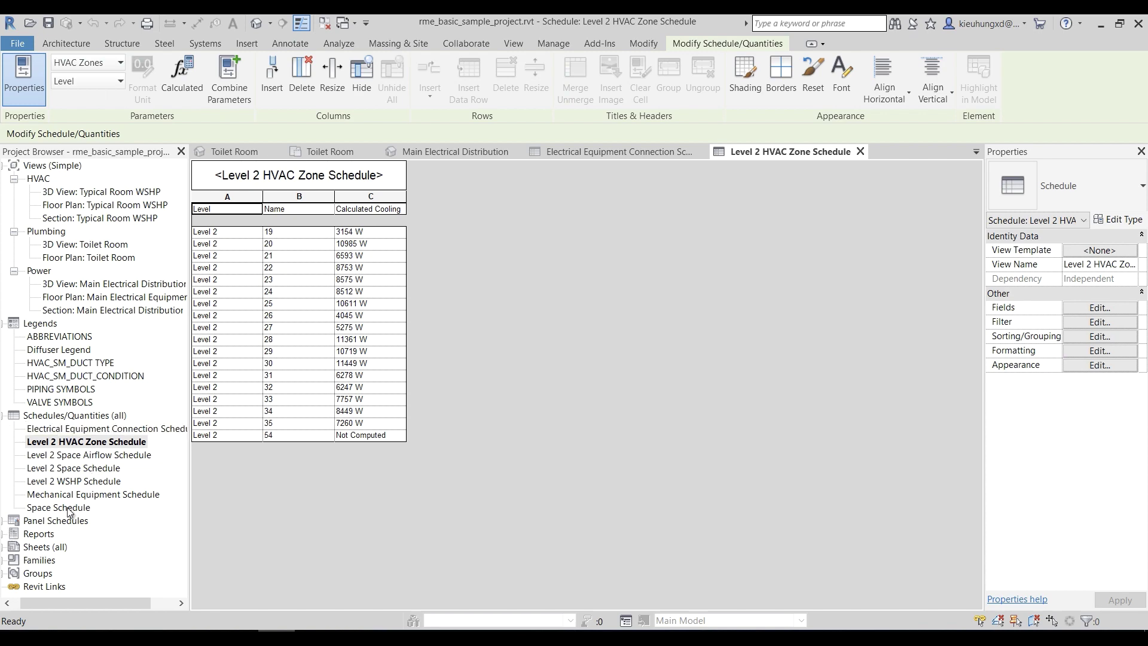
# Open the EP-1B and EP-1A branch panel schedules
pyautogui.click(7, 520)
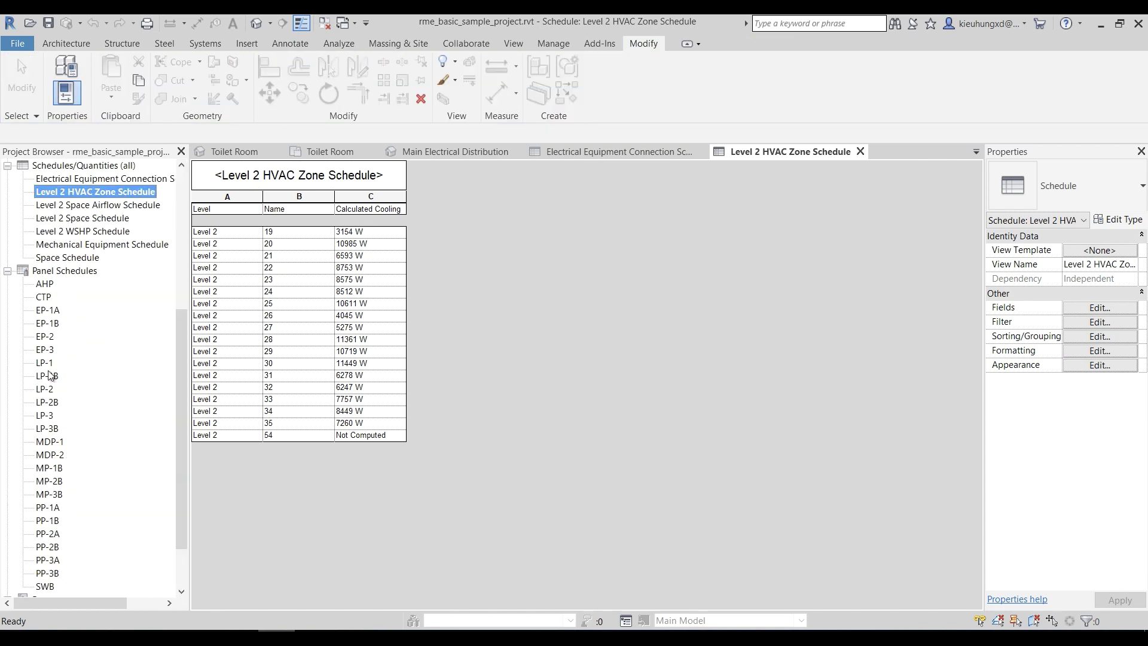
pyautogui.doubleClick(49, 323)
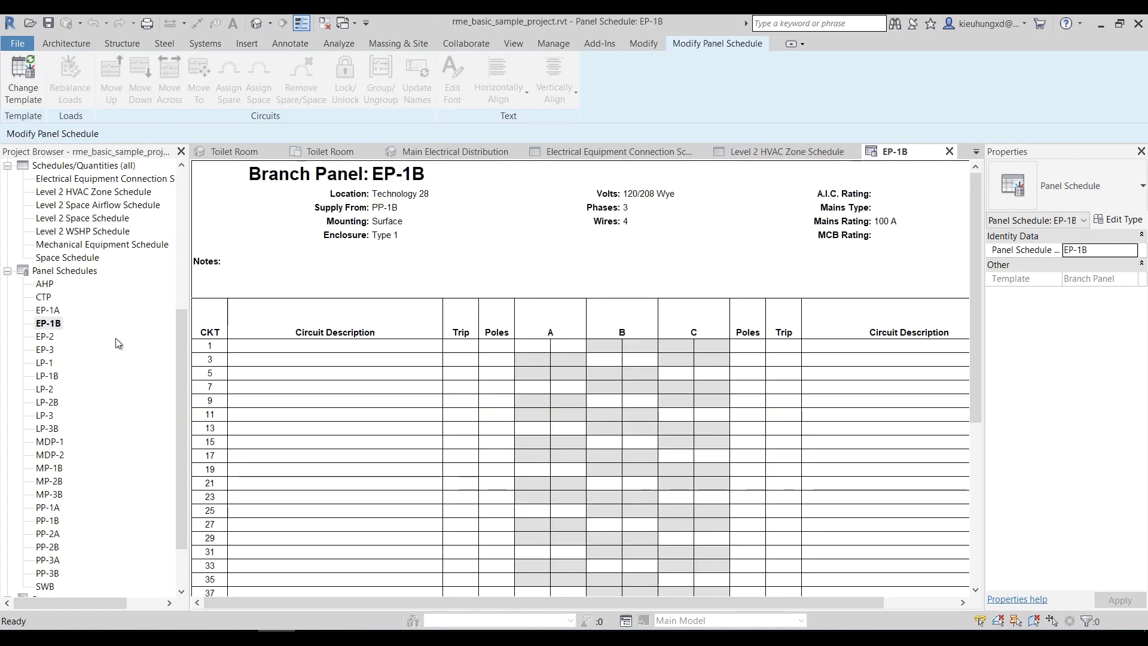
pyautogui.scroll(-5, 692, 293)
pyautogui.doubleClick(45, 310)
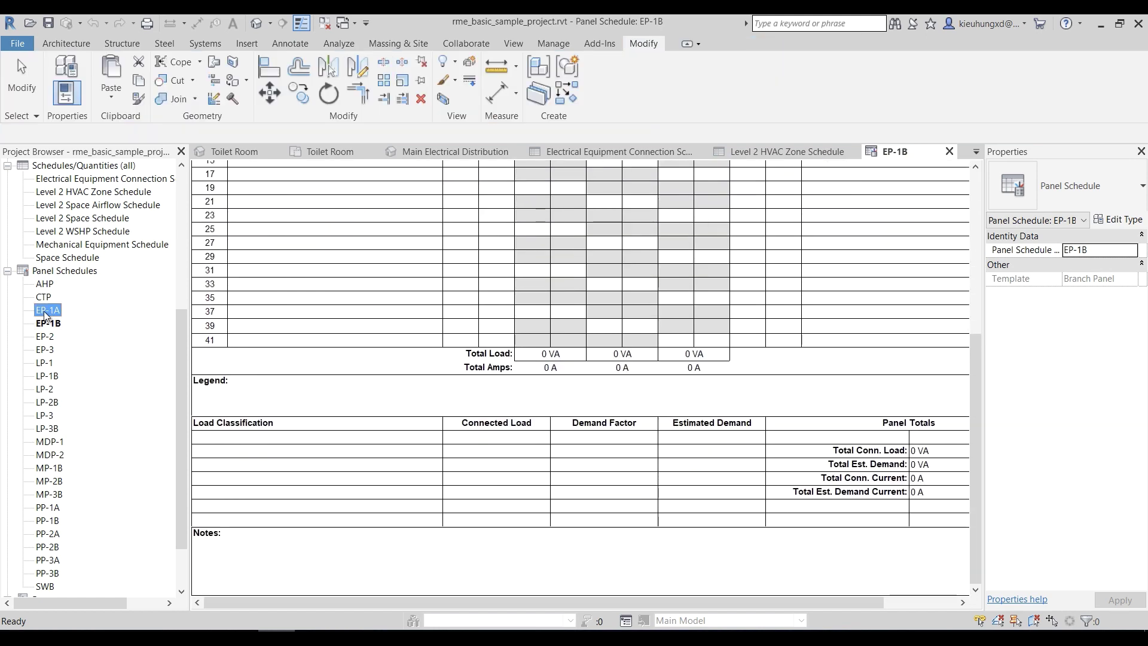
pyautogui.click(7, 271)
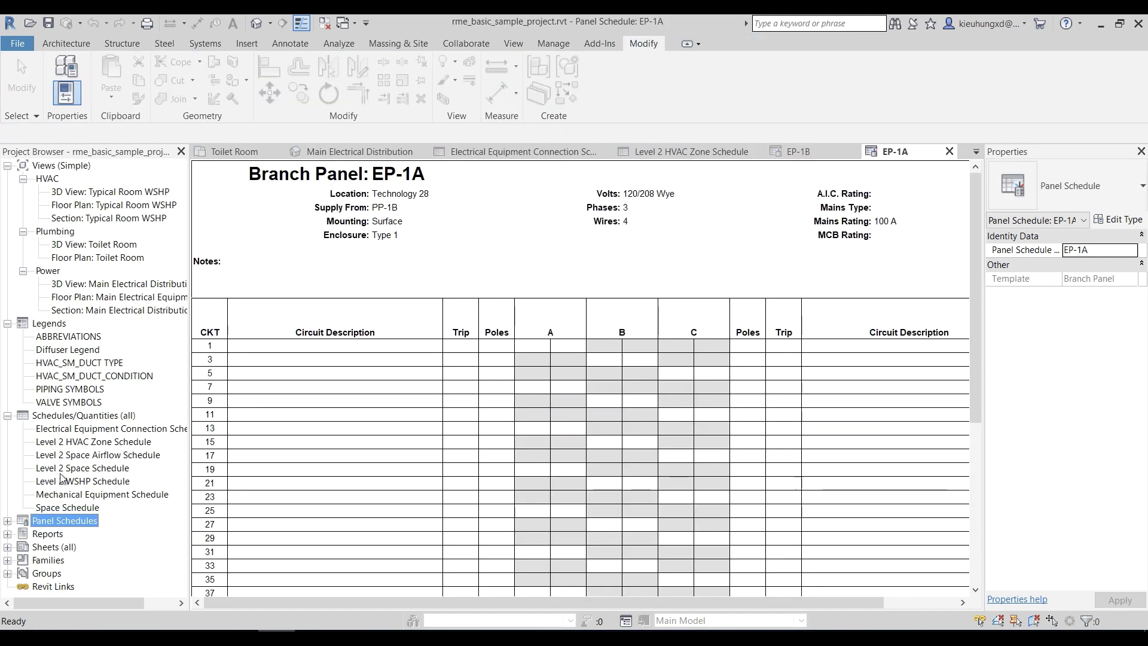
# Open Loads Report (1) from the Reports list
pyautogui.click(7, 534)
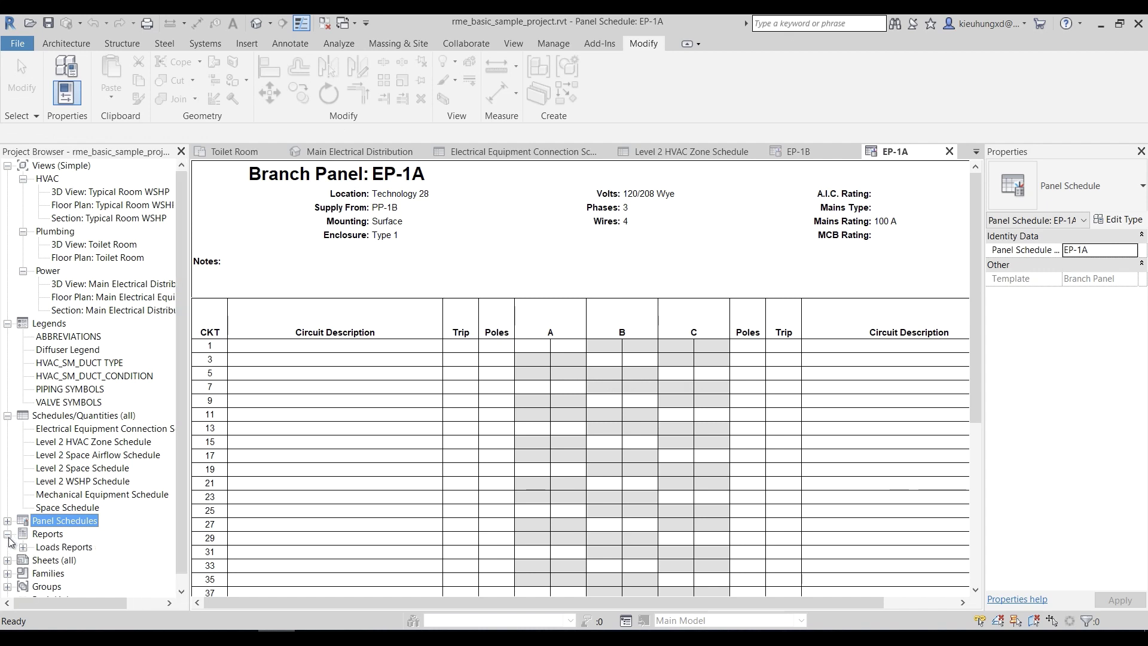
pyautogui.click(22, 547)
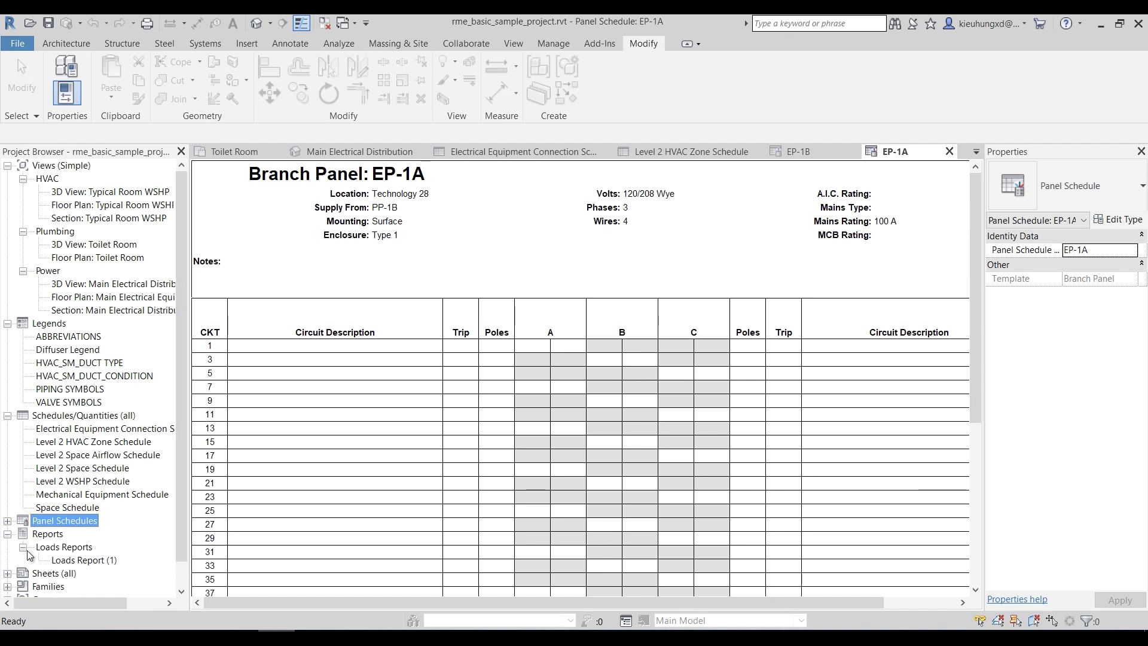
pyautogui.click(75, 561)
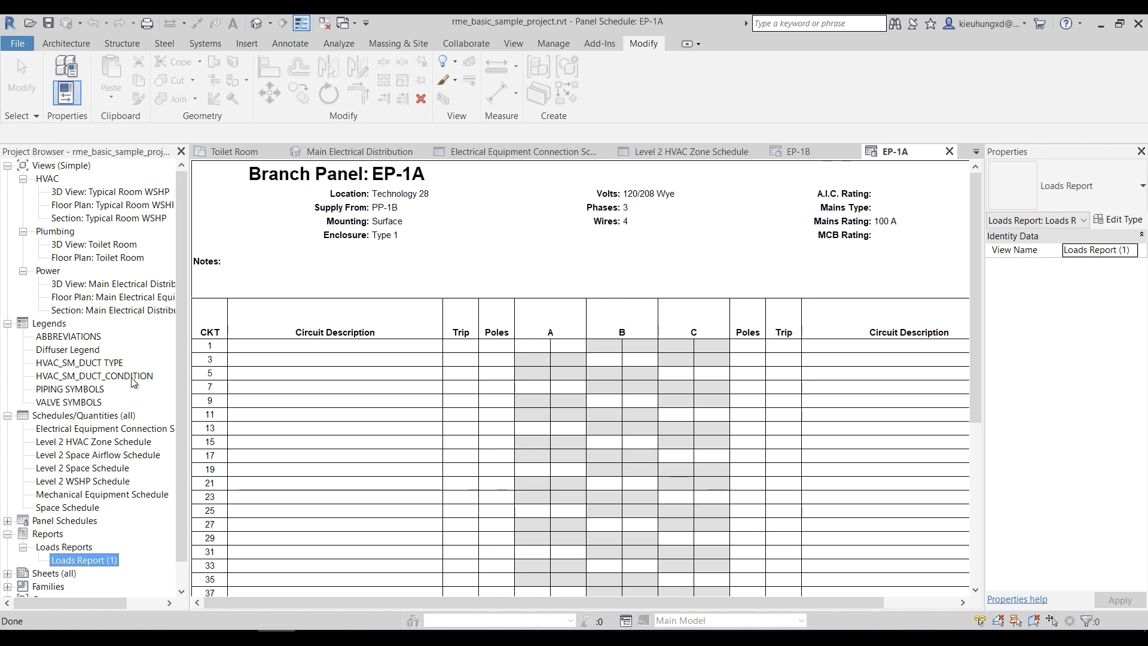
pyautogui.scroll(-20, 520, 358)
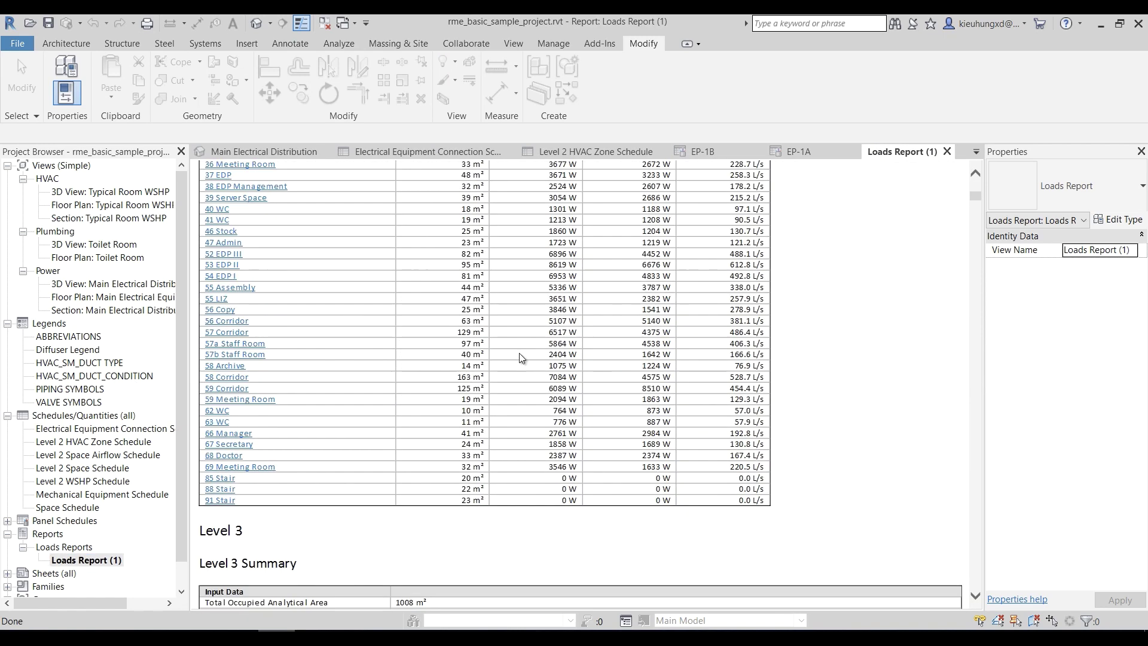
pyautogui.scroll(-1, 127, 443)
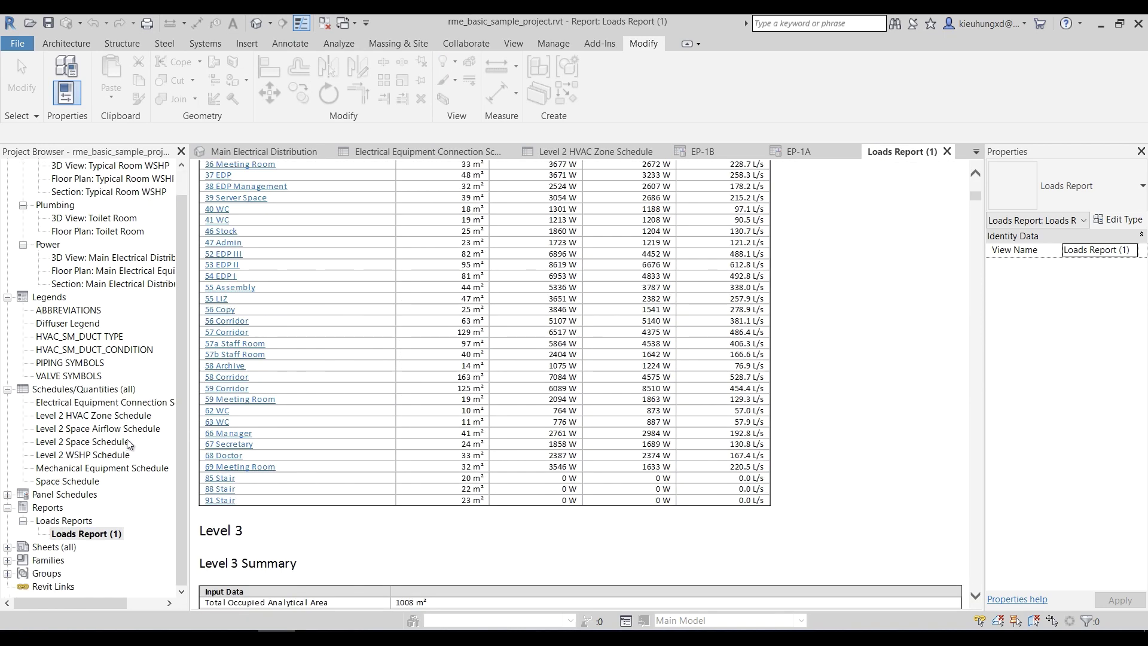
# Expand Sheets and open E101 - Electrical Power Riser Diagram
pyautogui.click(8, 547)
pyautogui.scroll(-1, 83, 492)
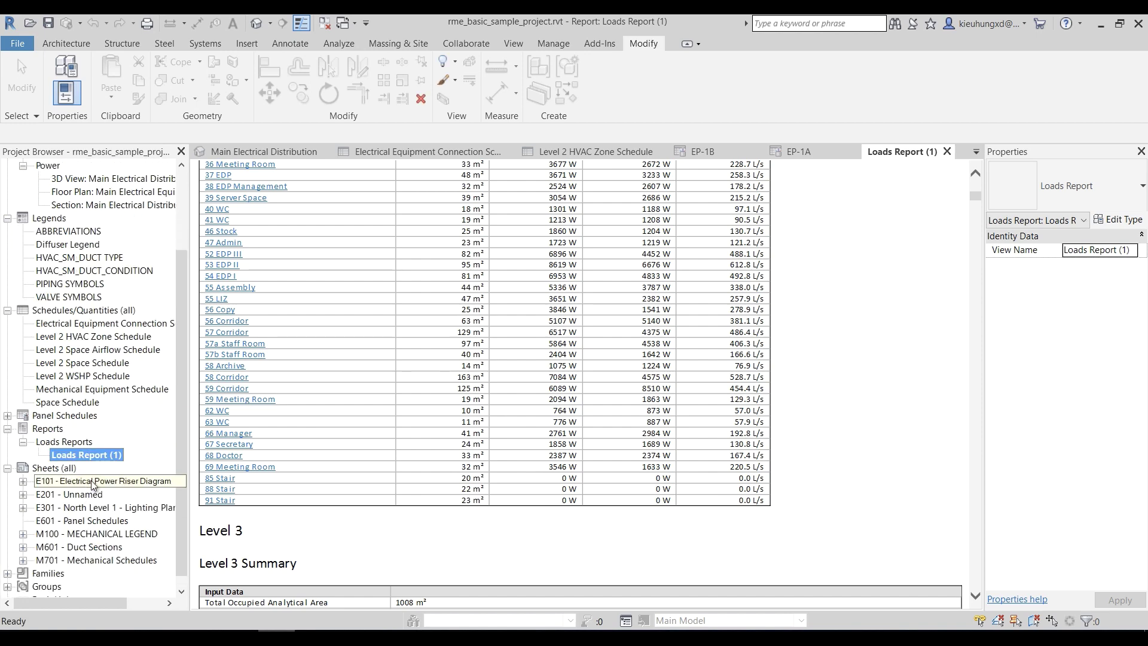
pyautogui.click(98, 486)
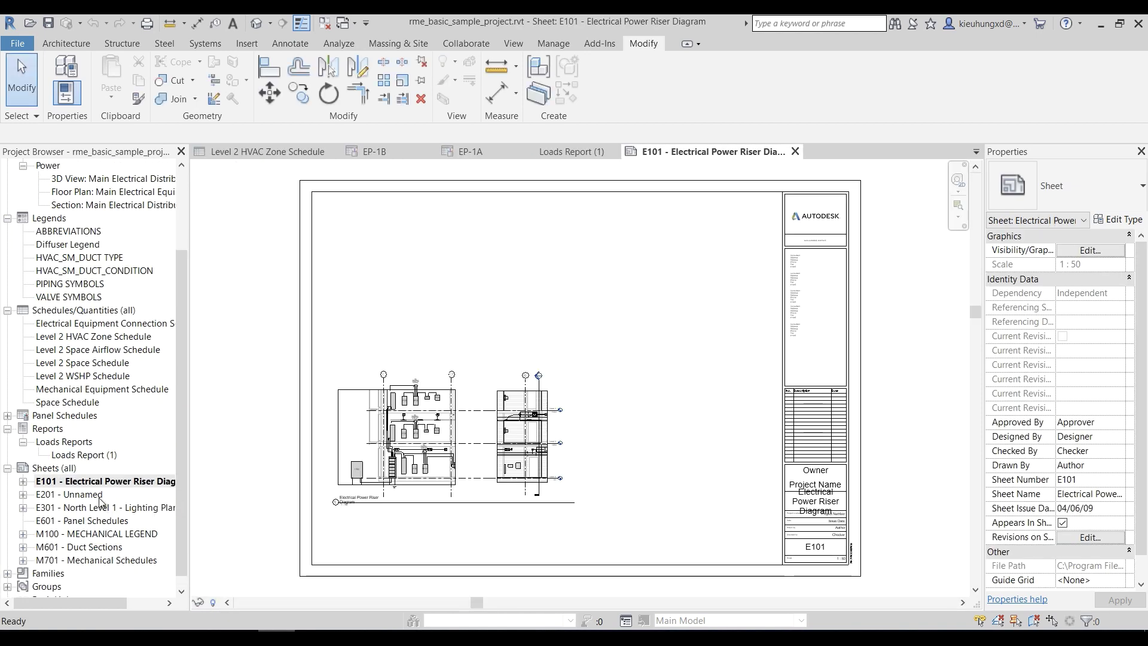
# Open sheet E201 - Unnamed and briefly expand the Families list
pyautogui.doubleClick(89, 496)
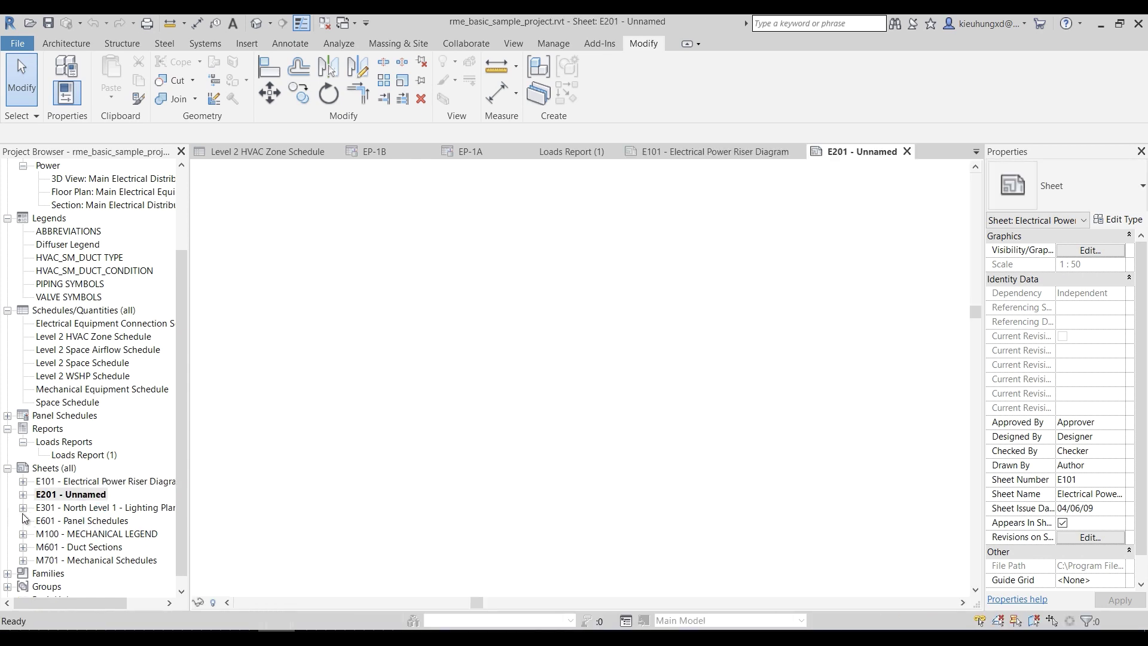
pyautogui.click(7, 561)
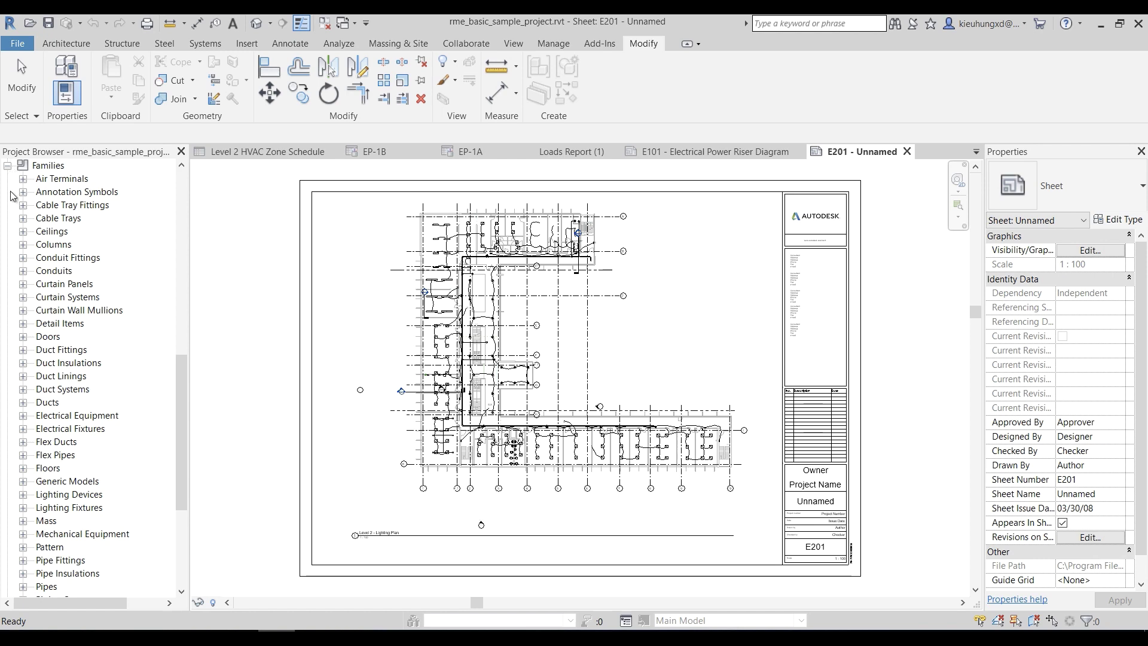
pyautogui.click(7, 166)
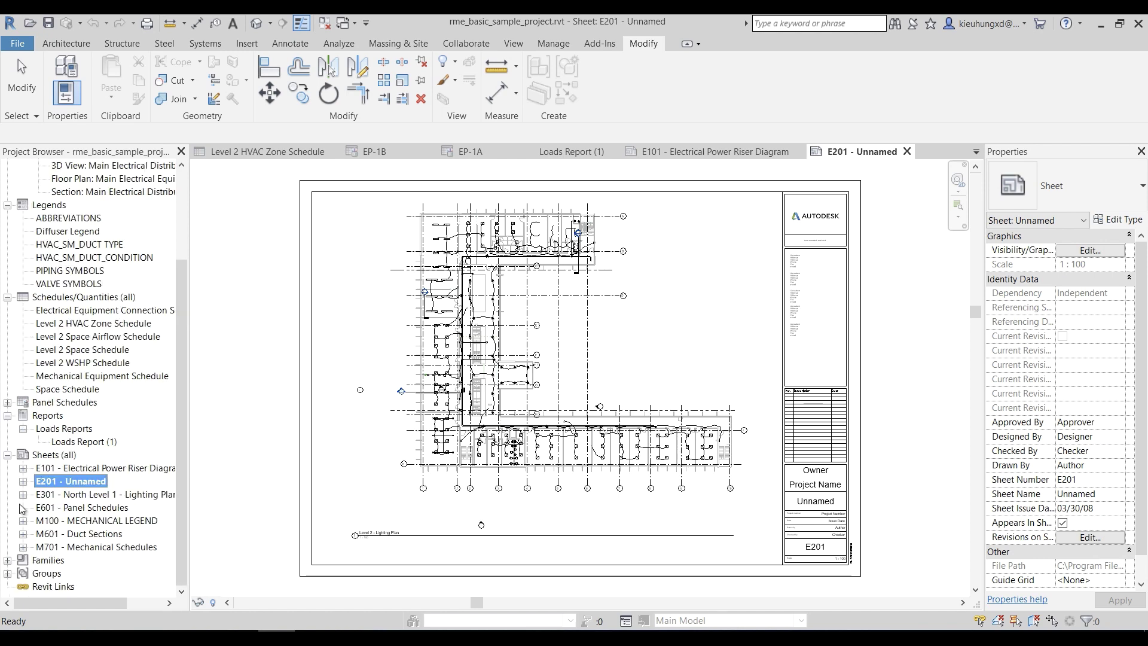
# View the Ground detail group's type properties, cancel unchanged, then select Revit Links
pyautogui.click(8, 573)
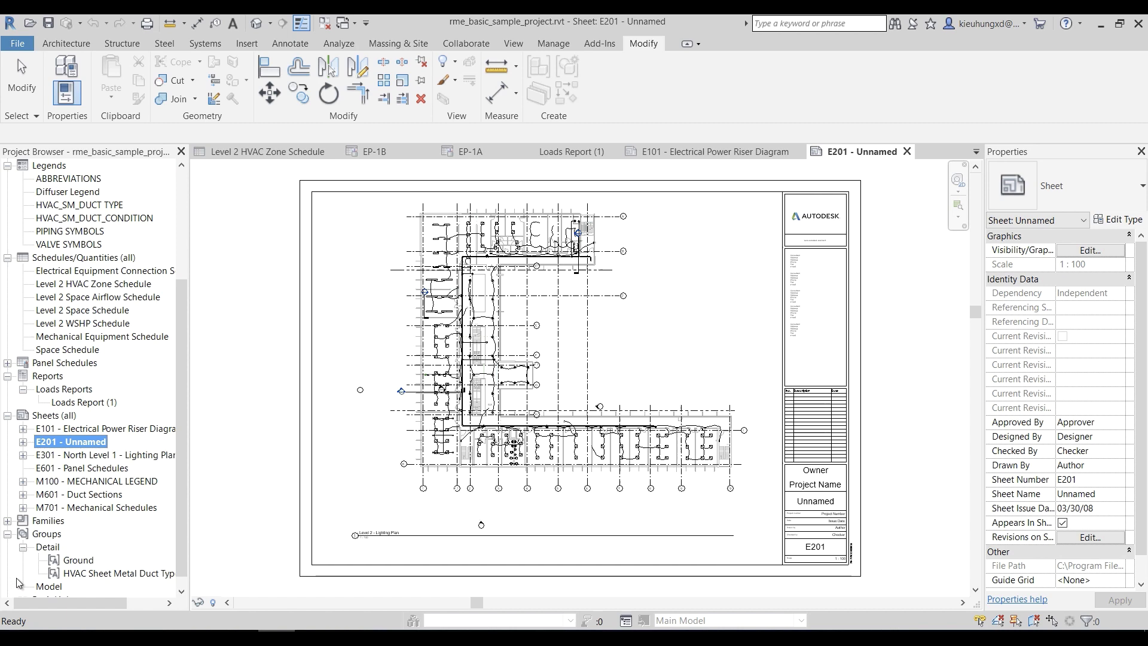
pyautogui.doubleClick(67, 562)
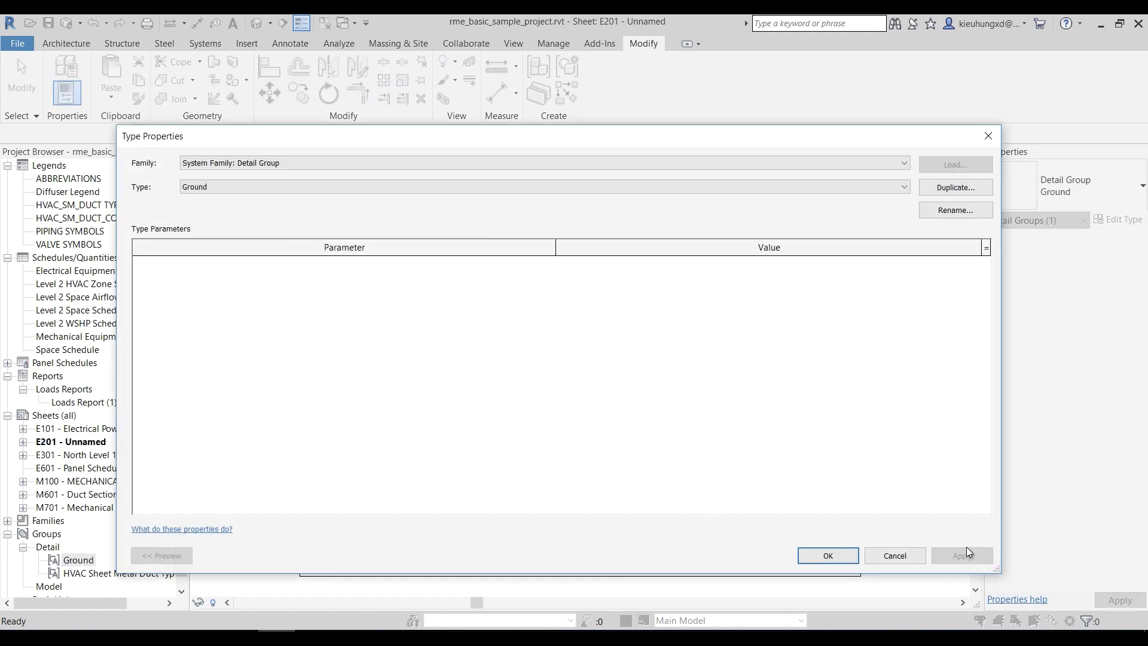
pyautogui.click(895, 556)
pyautogui.scroll(-1, 72, 544)
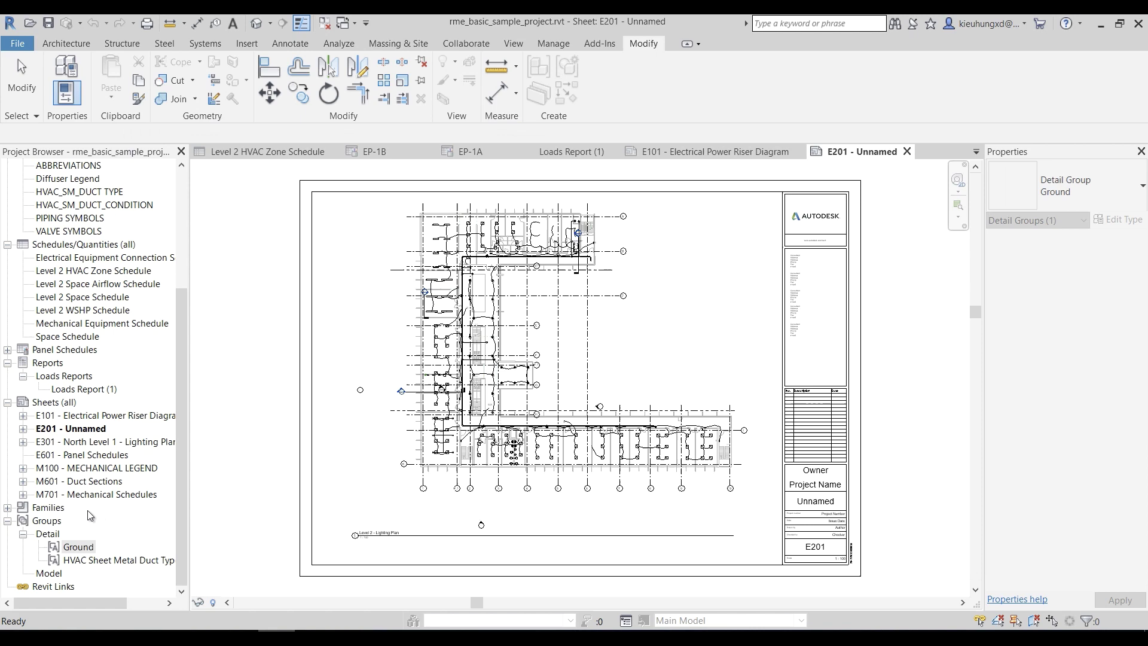
pyautogui.click(39, 587)
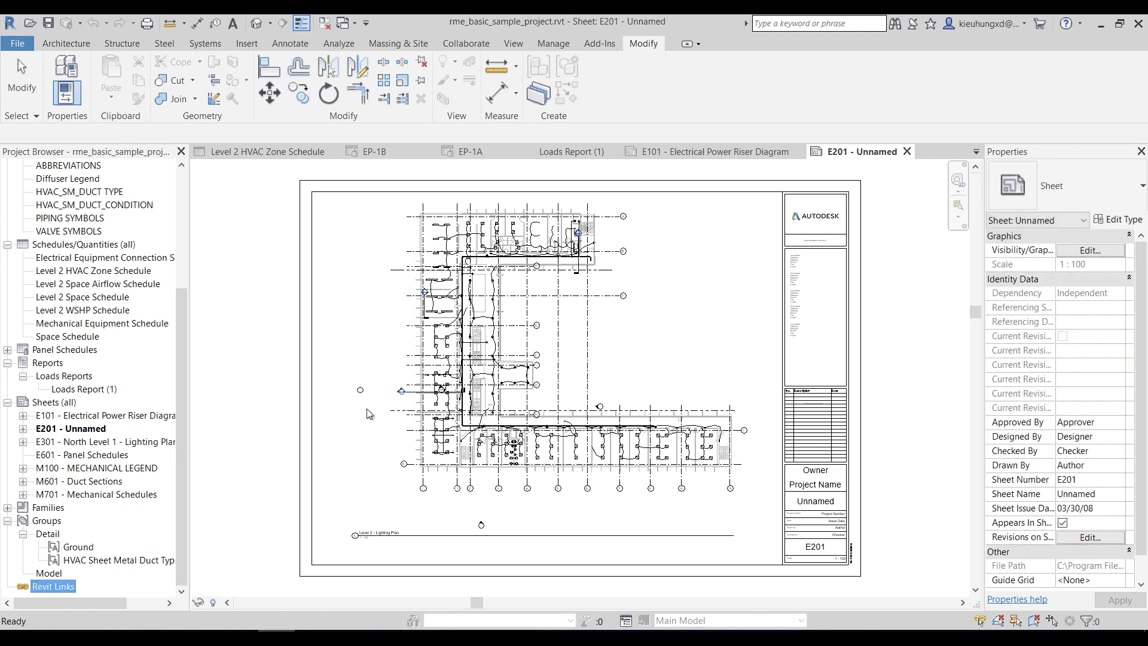
pyautogui.scroll(5, 79, 298)
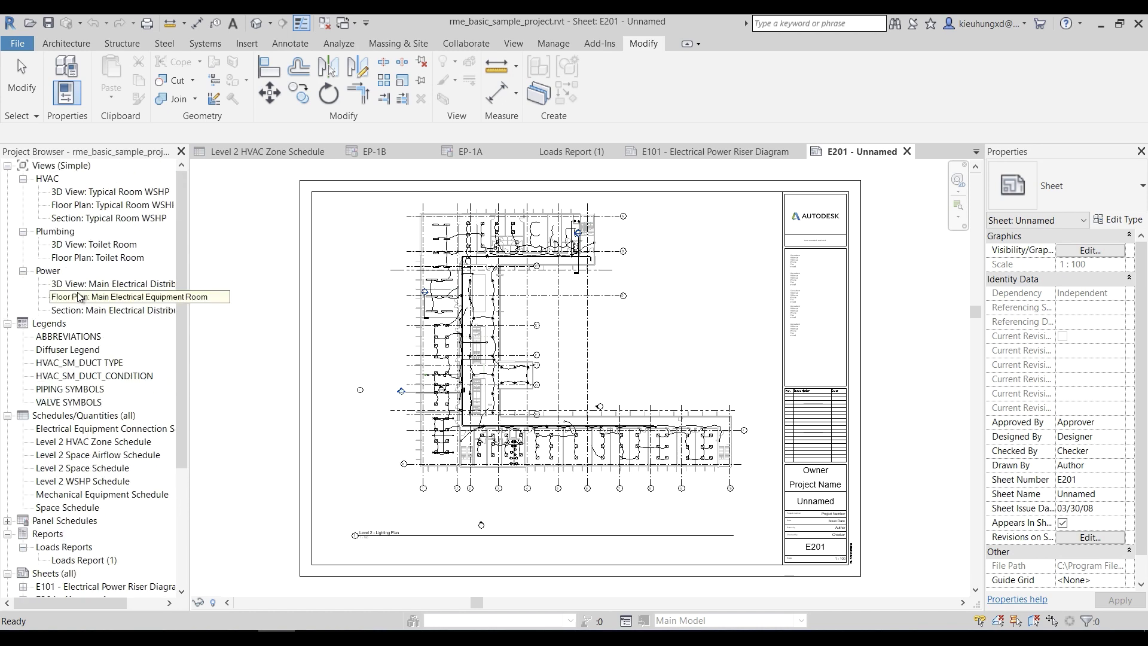
# Open the Main Electrical Distribution 3D view, the Main Electrical Equipment Room plan, then Toilet Room 3D
pyautogui.doubleClick(83, 284)
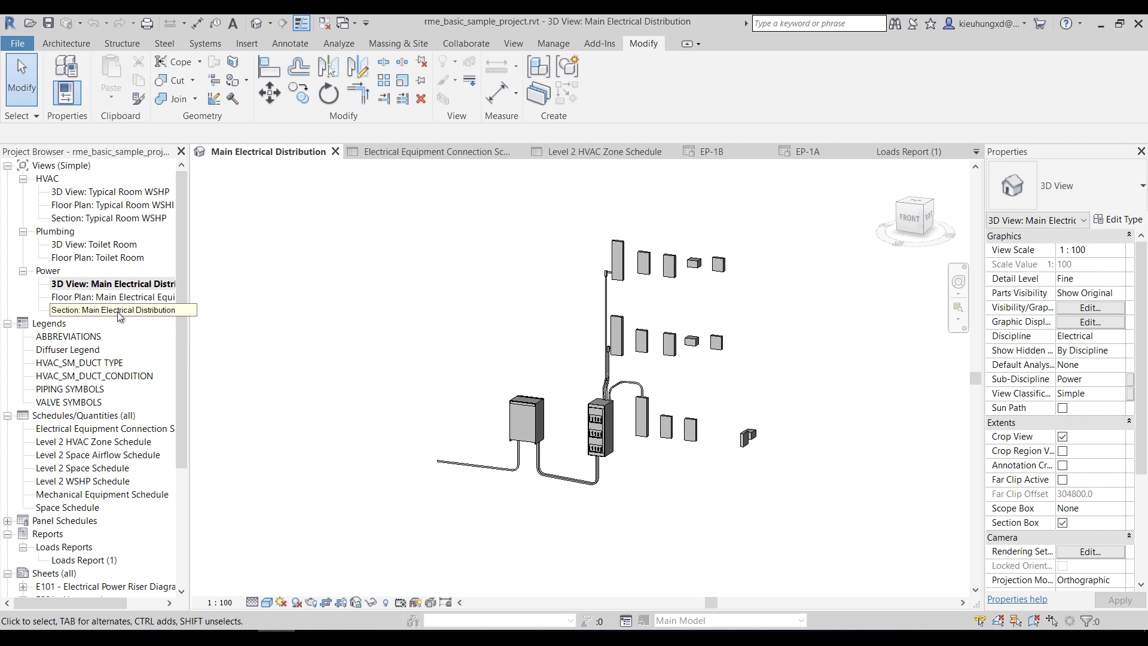
pyautogui.doubleClick(119, 298)
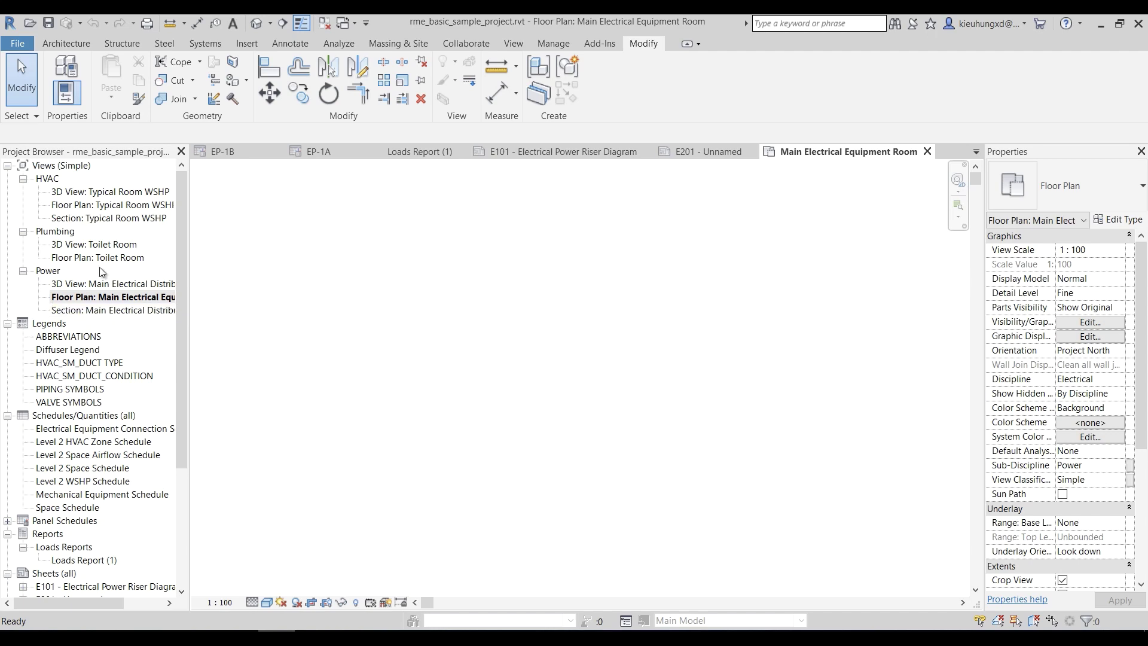
pyautogui.doubleClick(96, 244)
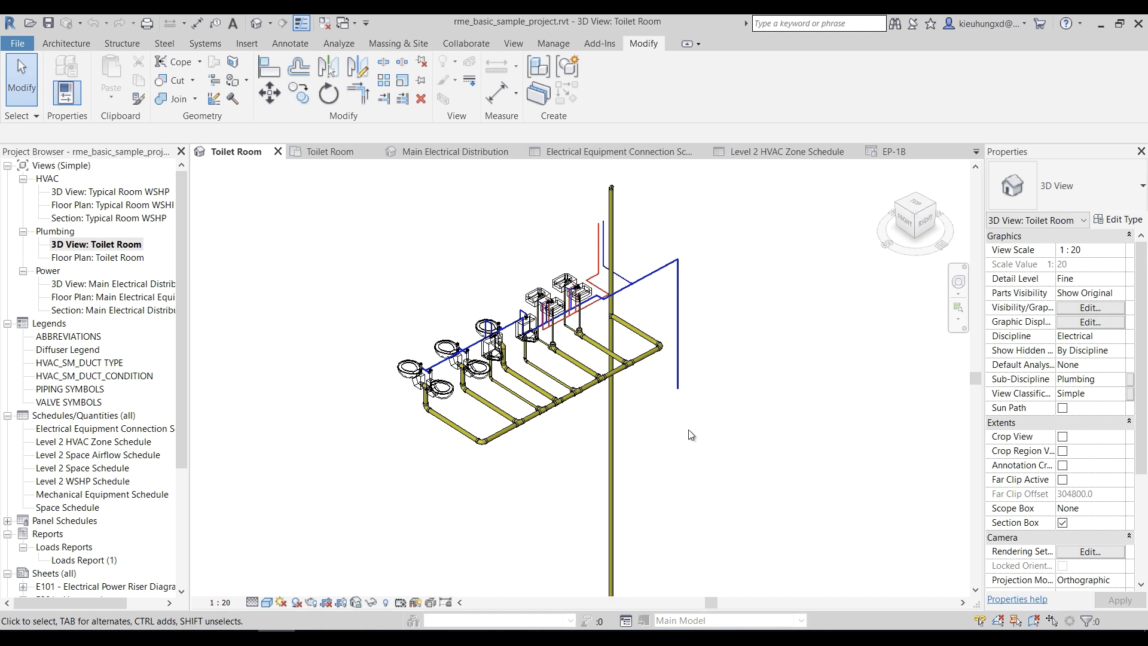
# Select a horizontal branch pipe and review its properties: 100 mm Copper - A, Sanitary 1, offset -393.3
pyautogui.scroll(3, 690, 436)
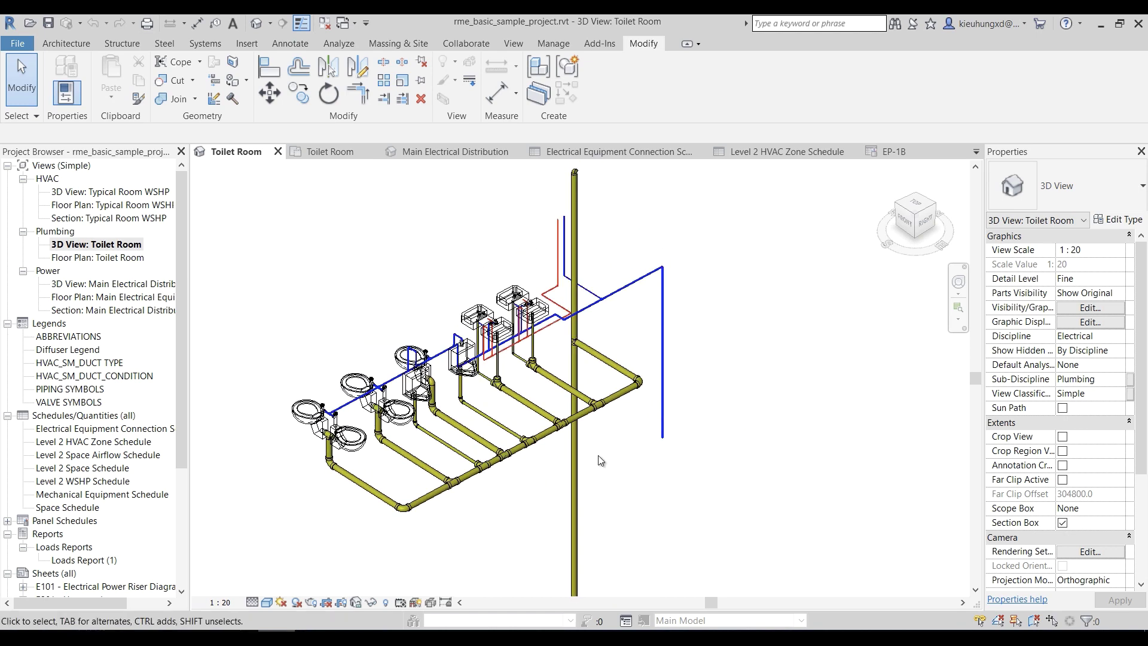
pyautogui.scroll(2, 601, 461)
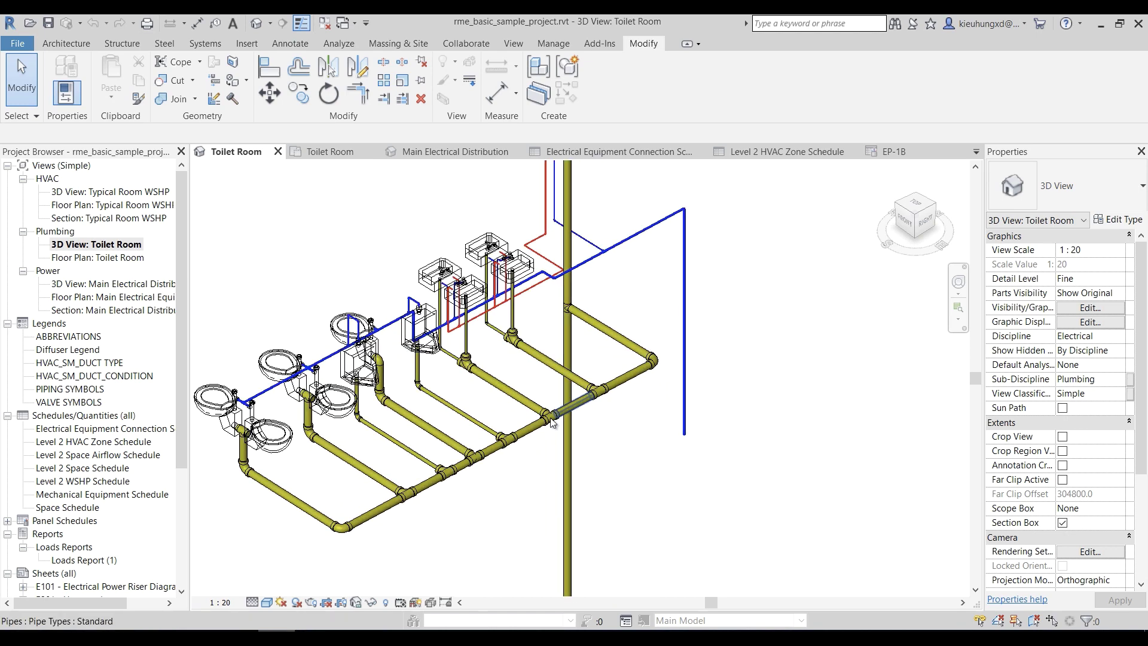
pyautogui.click(513, 389)
pyautogui.scroll(3, 513, 388)
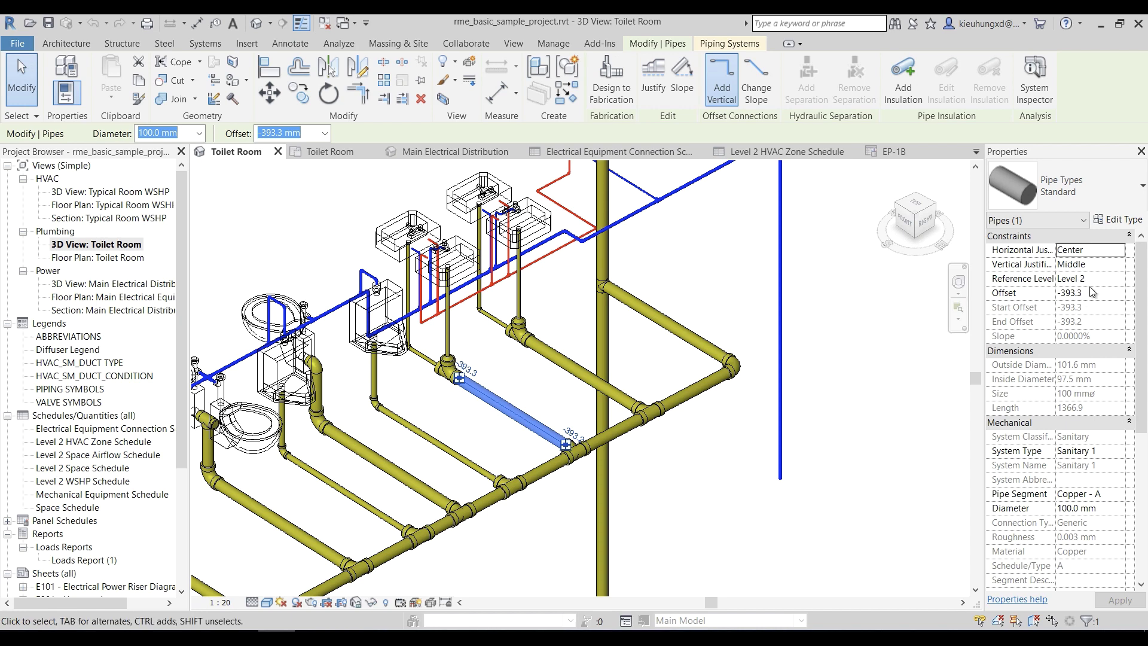
pyautogui.scroll(-1, 1146, 300)
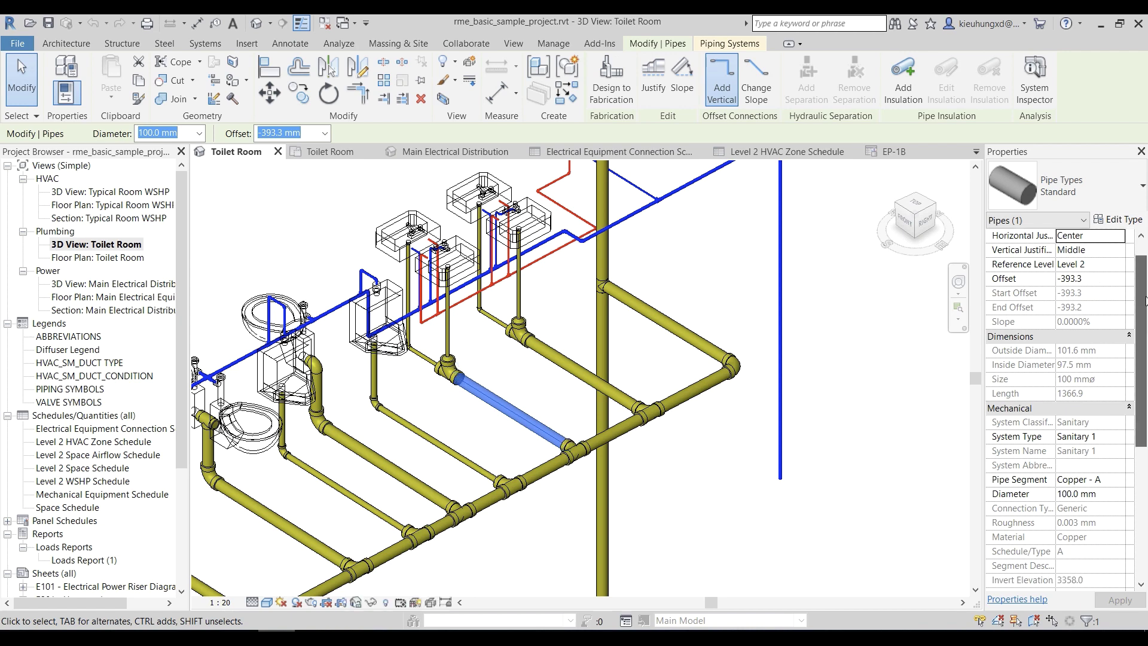
pyautogui.scroll(-2, 1146, 301)
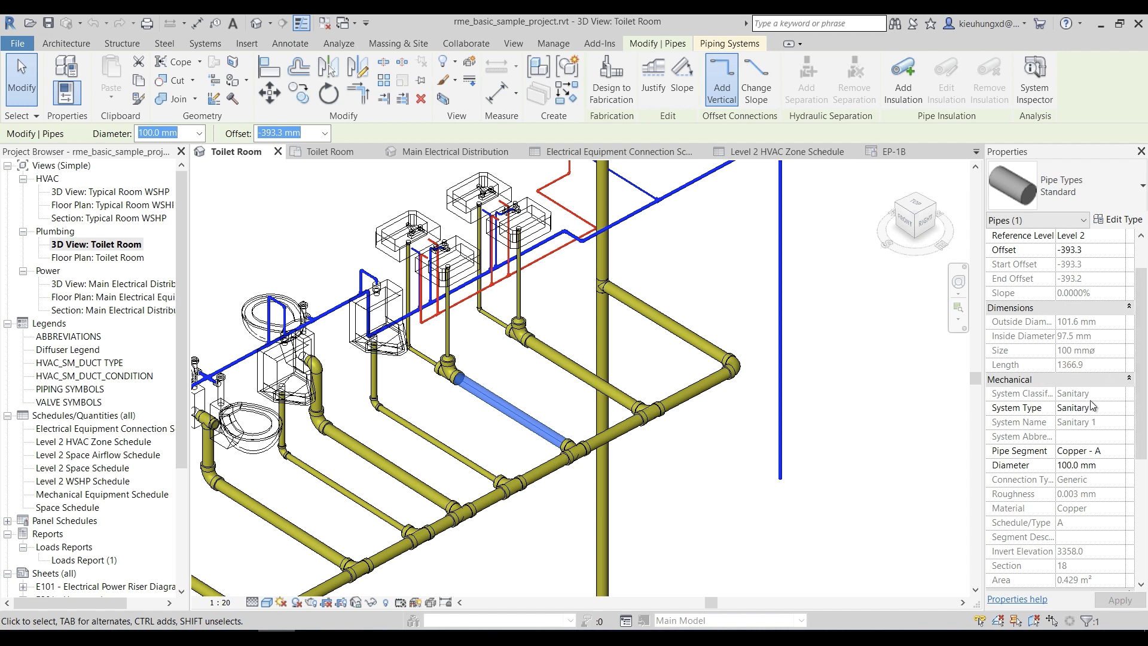
pyautogui.scroll(-2, 1122, 366)
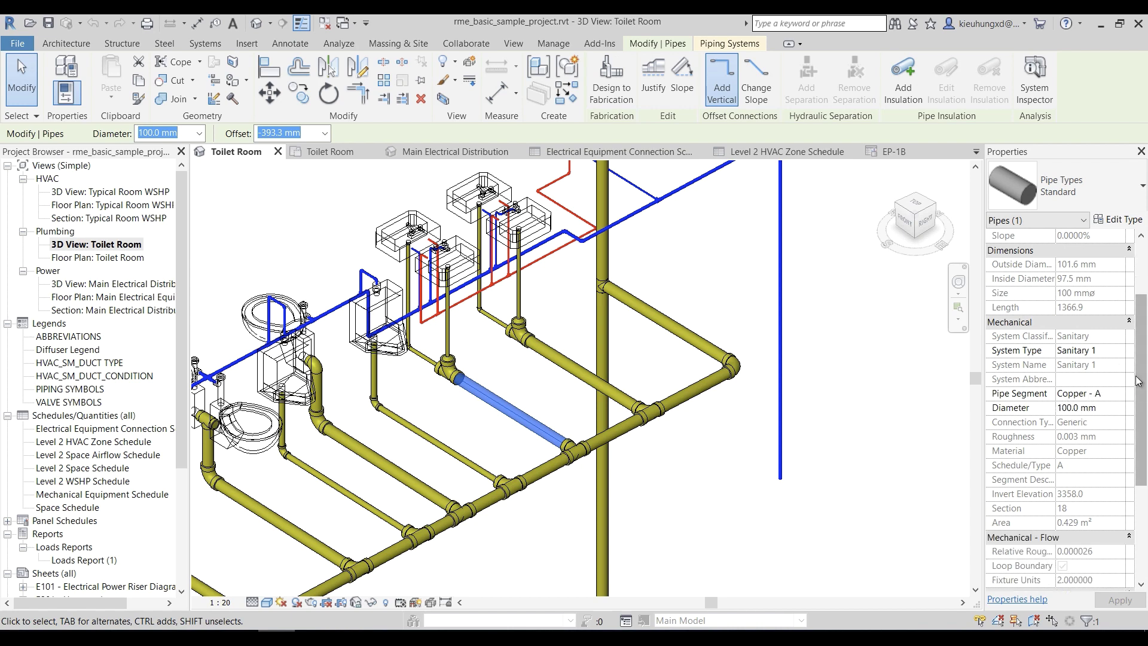
pyautogui.scroll(-4, 1138, 381)
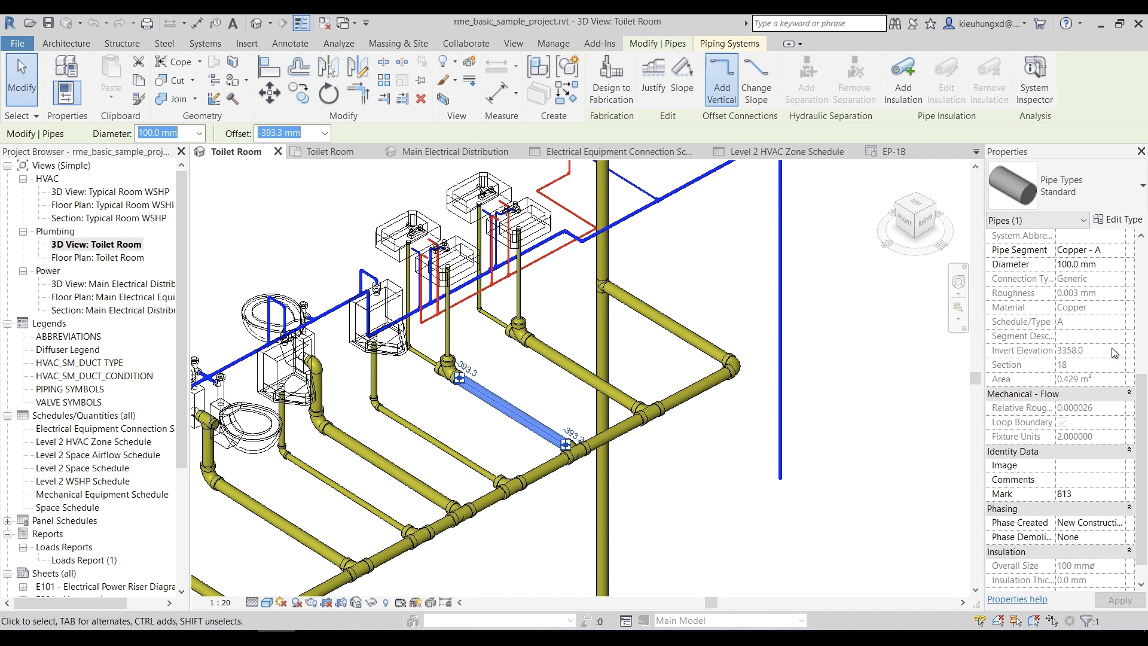
pyautogui.scroll(7, 1052, 371)
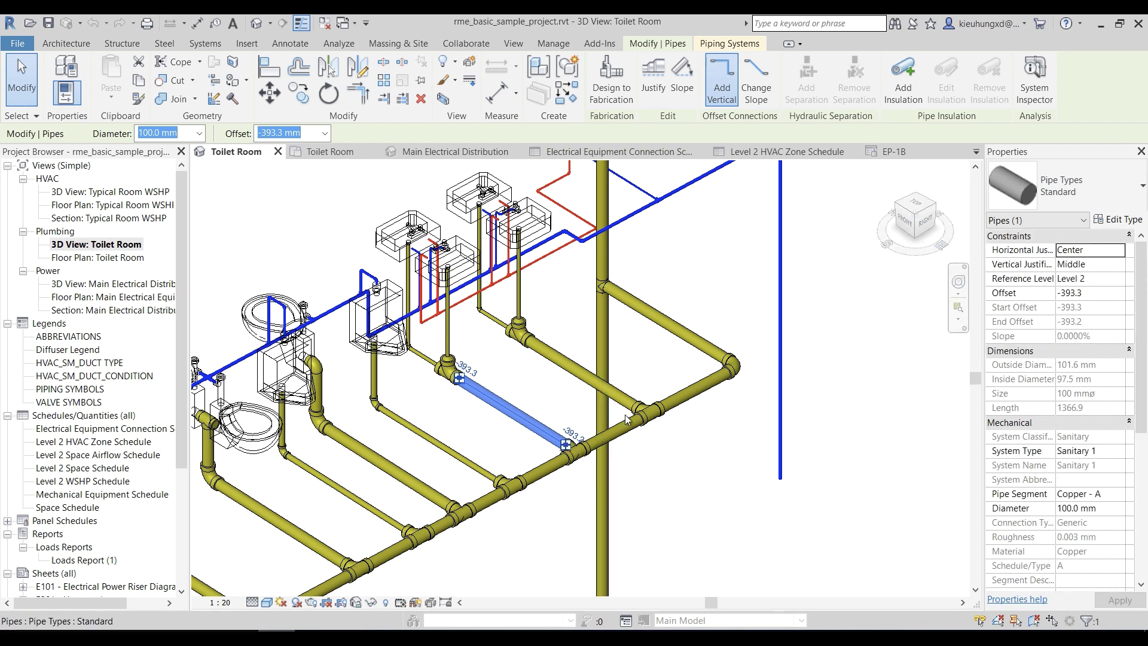
pyautogui.scroll(-3, 592, 422)
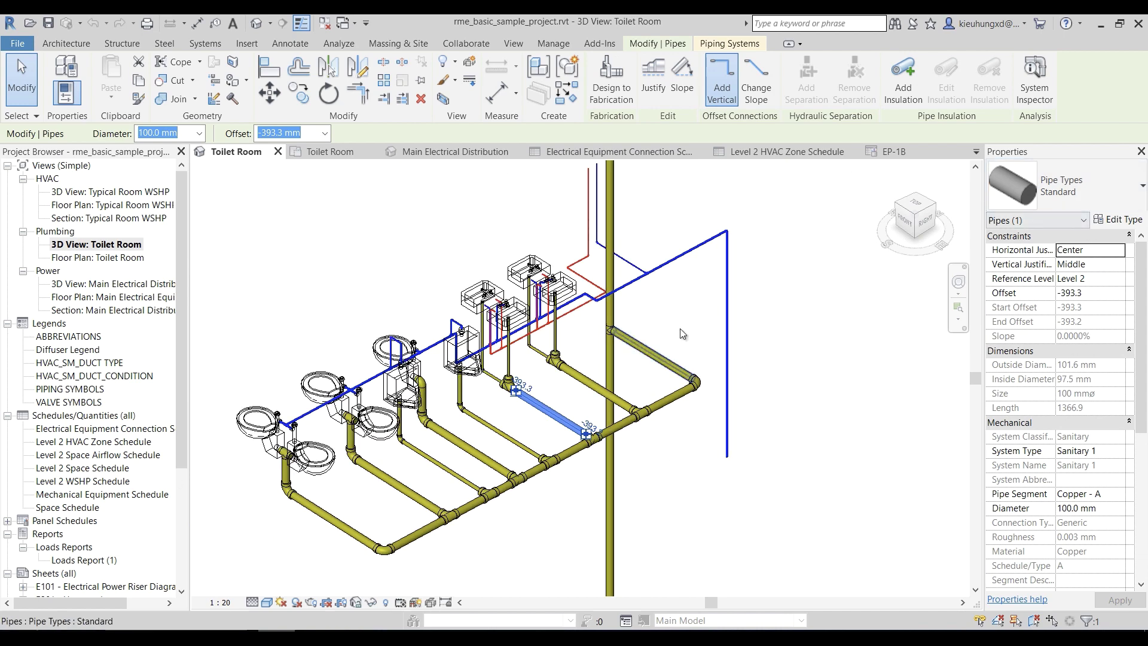
# Deselect the pipe, then zoom and pan to frame the whole sanitary drainage network
pyautogui.click(640, 336)
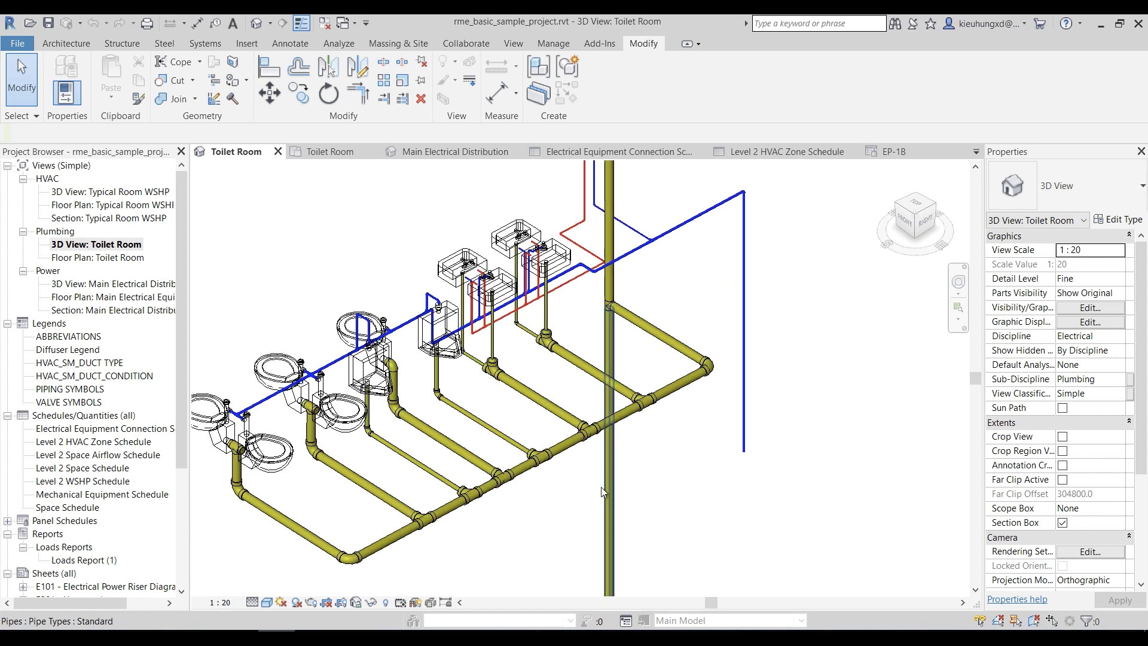
pyautogui.scroll(2, 556, 463)
pyautogui.scroll(-3, 586, 430)
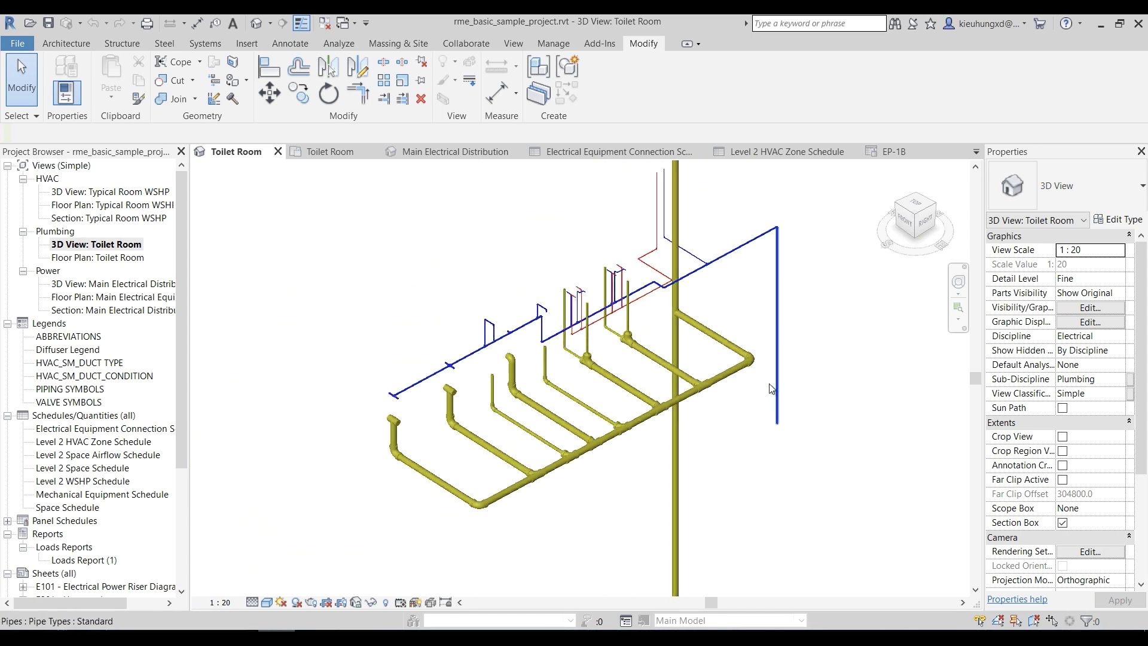
pyautogui.scroll(2, 565, 476)
pyautogui.scroll(-2, 630, 359)
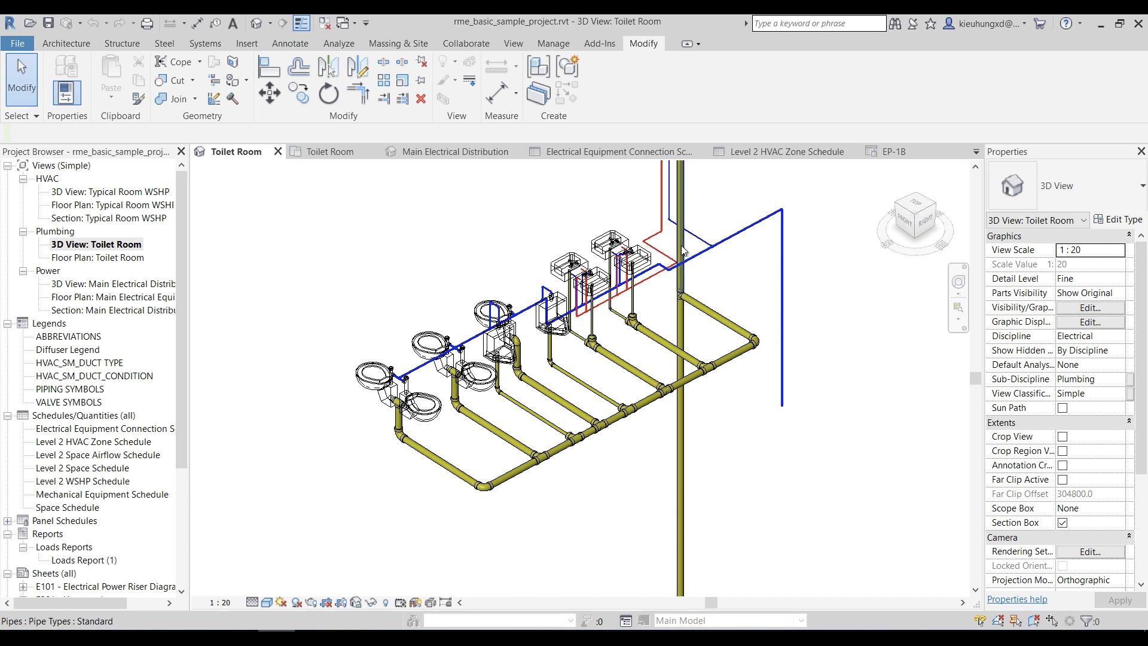
pyautogui.scroll(-1, 534, 379)
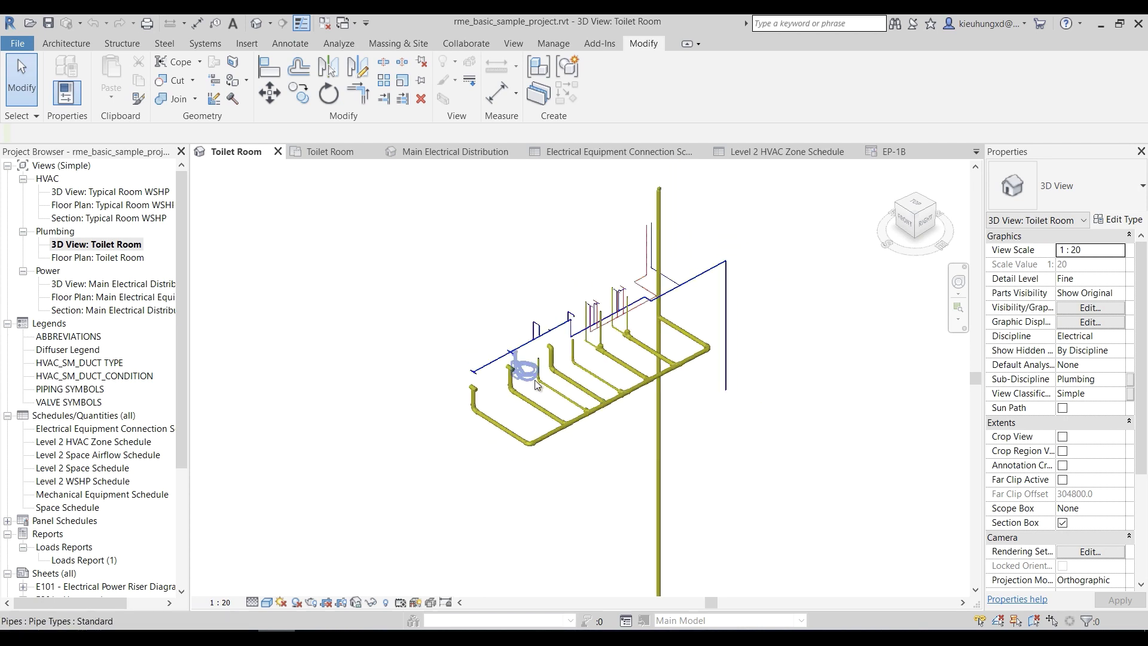
pyautogui.moveTo(769, 434); pyautogui.dragTo(735, 479, button='middle')
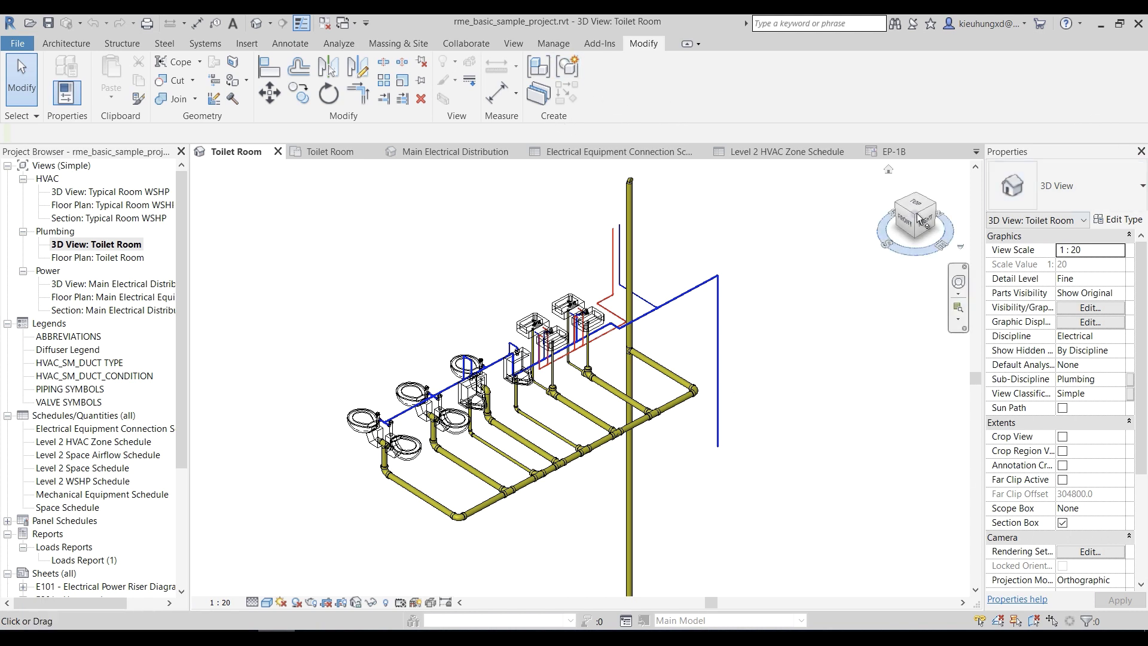
# Turn on the System Browser from the View tab's User Interface list
pyautogui.click(511, 44)
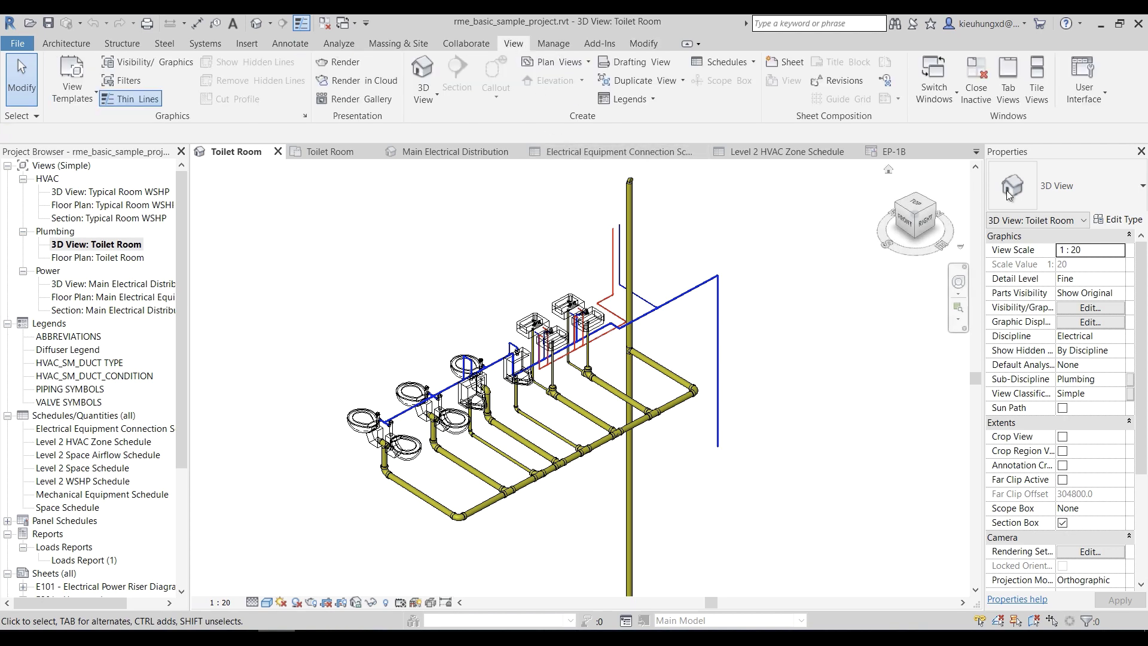
pyautogui.click(1079, 99)
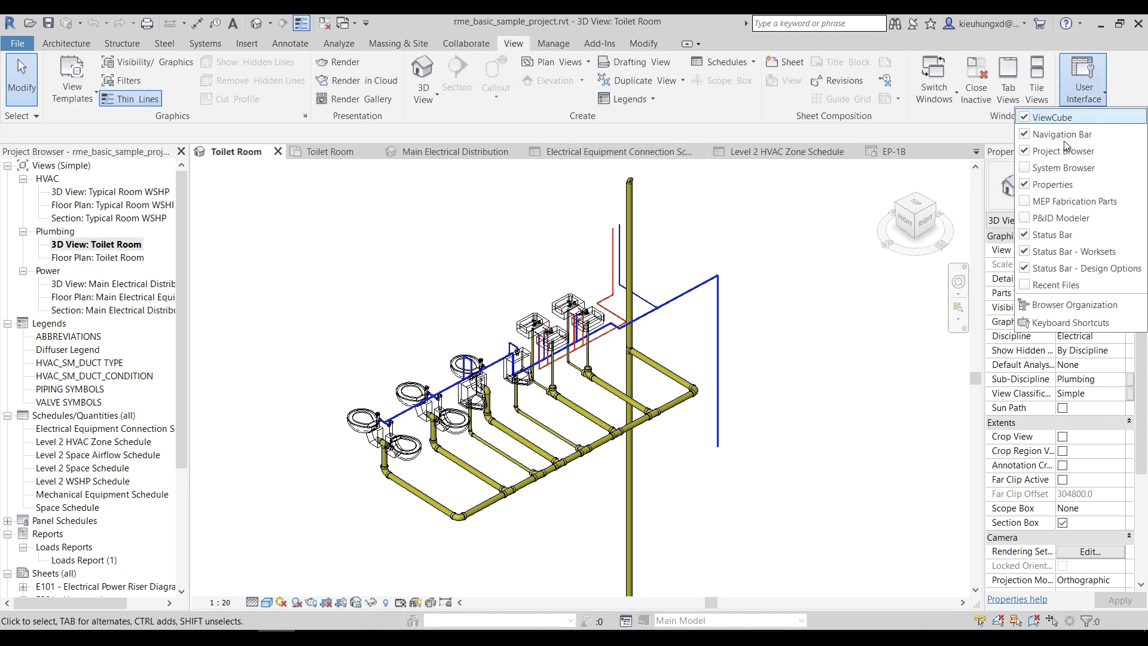
pyautogui.click(1026, 169)
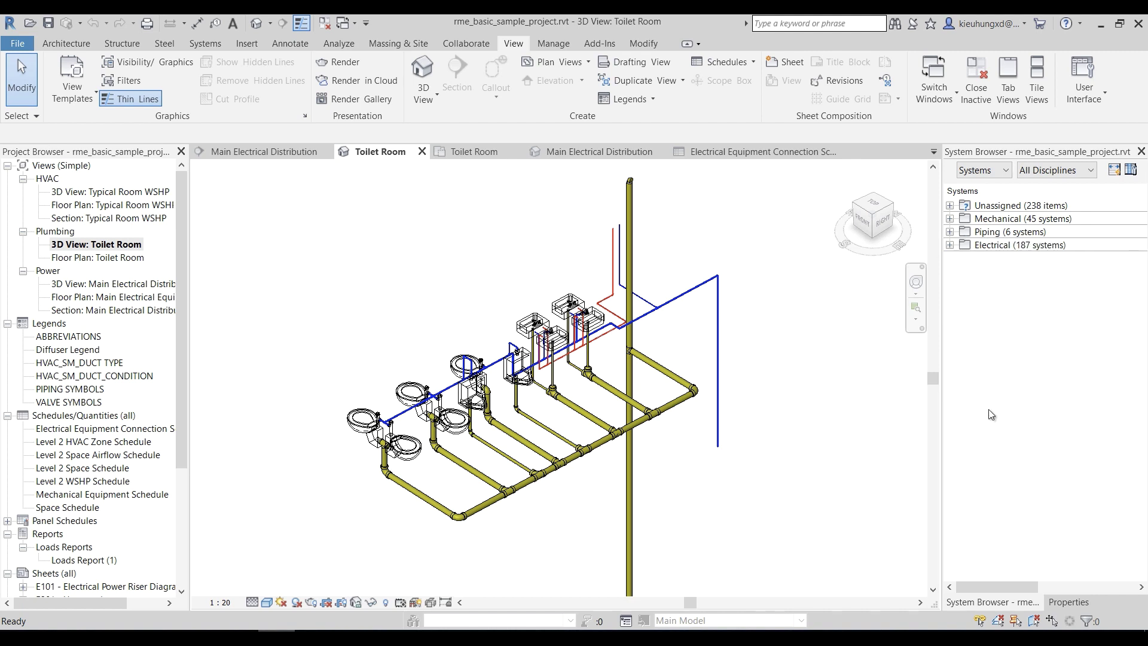
# Expand Piping and Domestic Cold Water 1 to list its fixtures
pyautogui.click(950, 232)
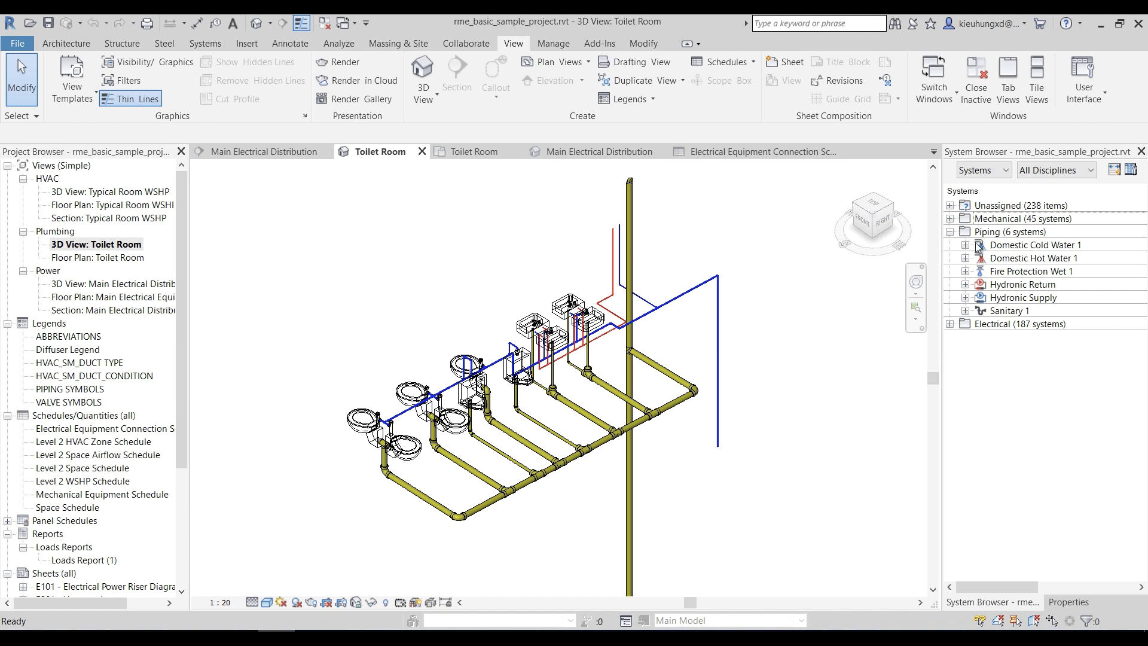
pyautogui.click(988, 233)
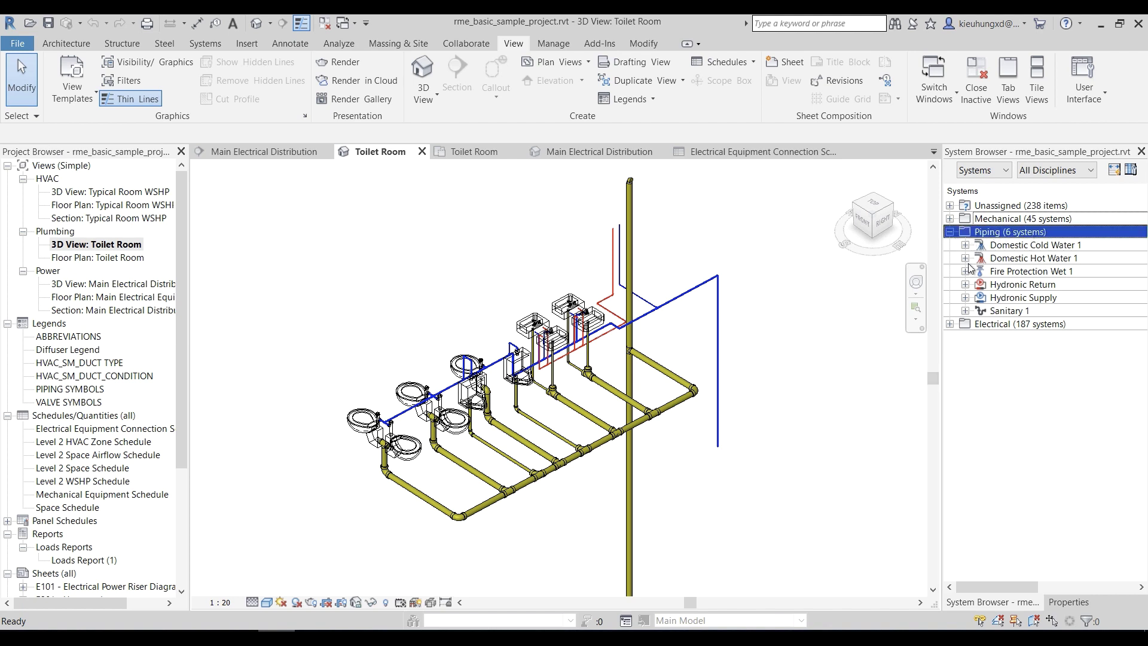
pyautogui.click(1007, 246)
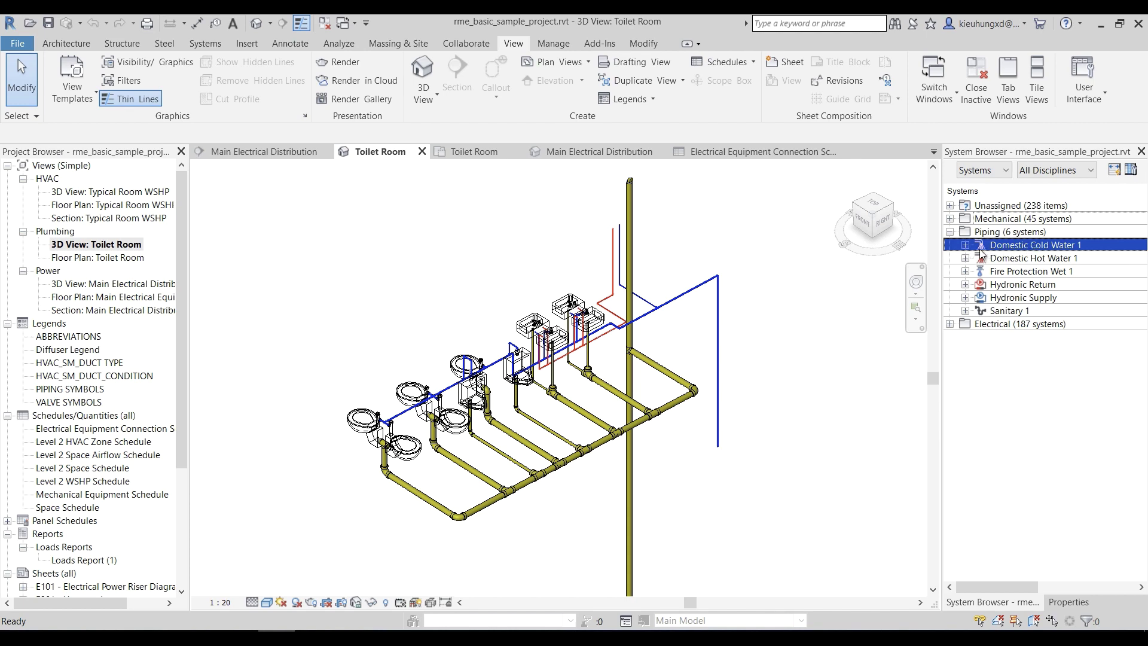
pyautogui.click(965, 245)
pyautogui.click(1002, 259)
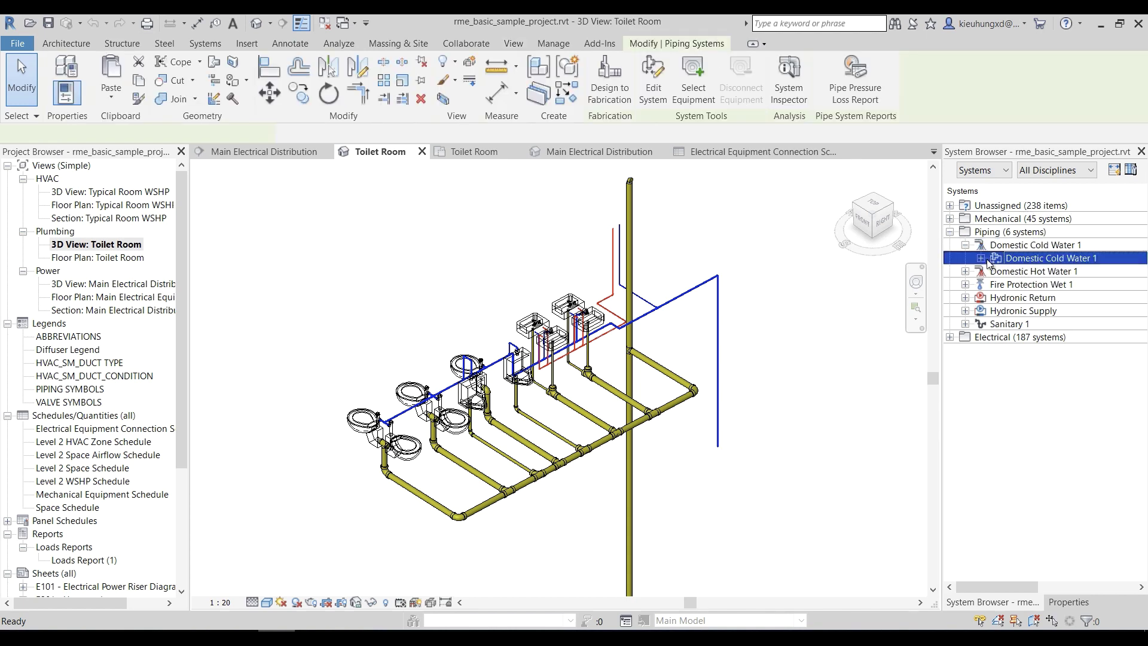
pyautogui.click(982, 258)
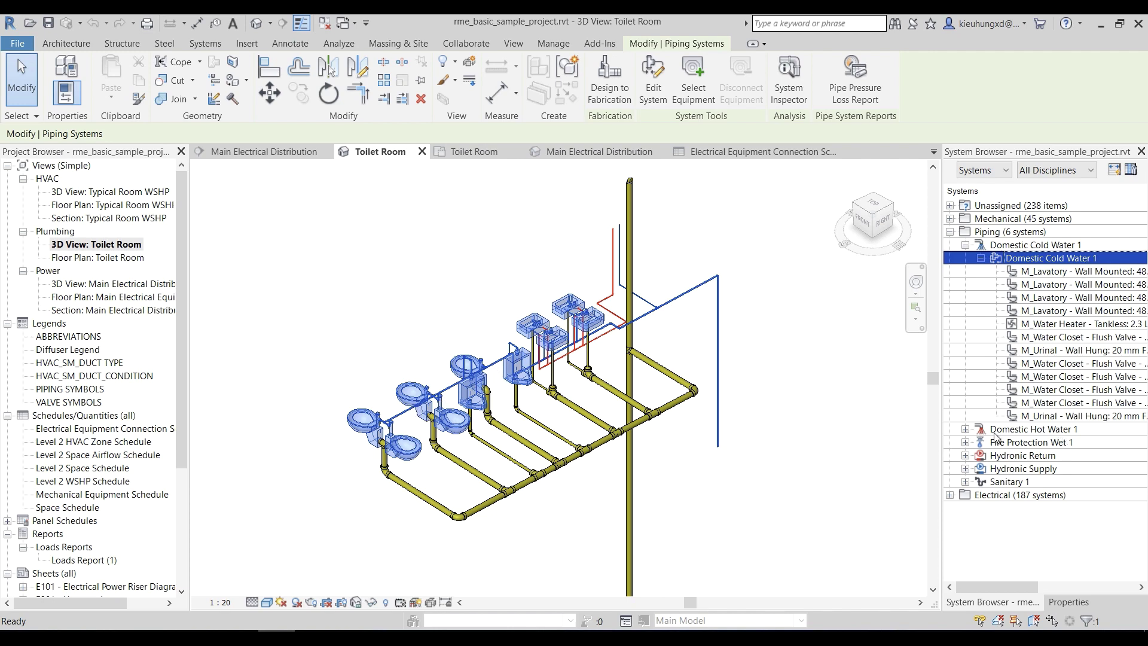
# Expand Domestic Hot Water 1 through the tankless water heater branch and highlight its four lavatories
pyautogui.click(966, 429)
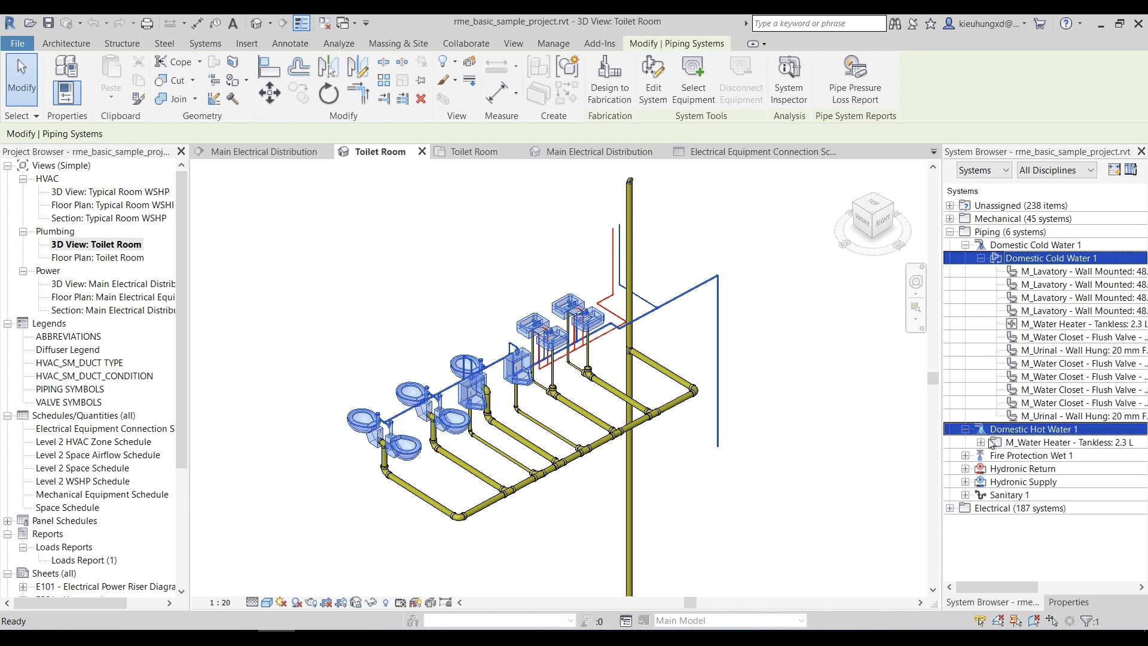
pyautogui.click(981, 442)
pyautogui.click(997, 456)
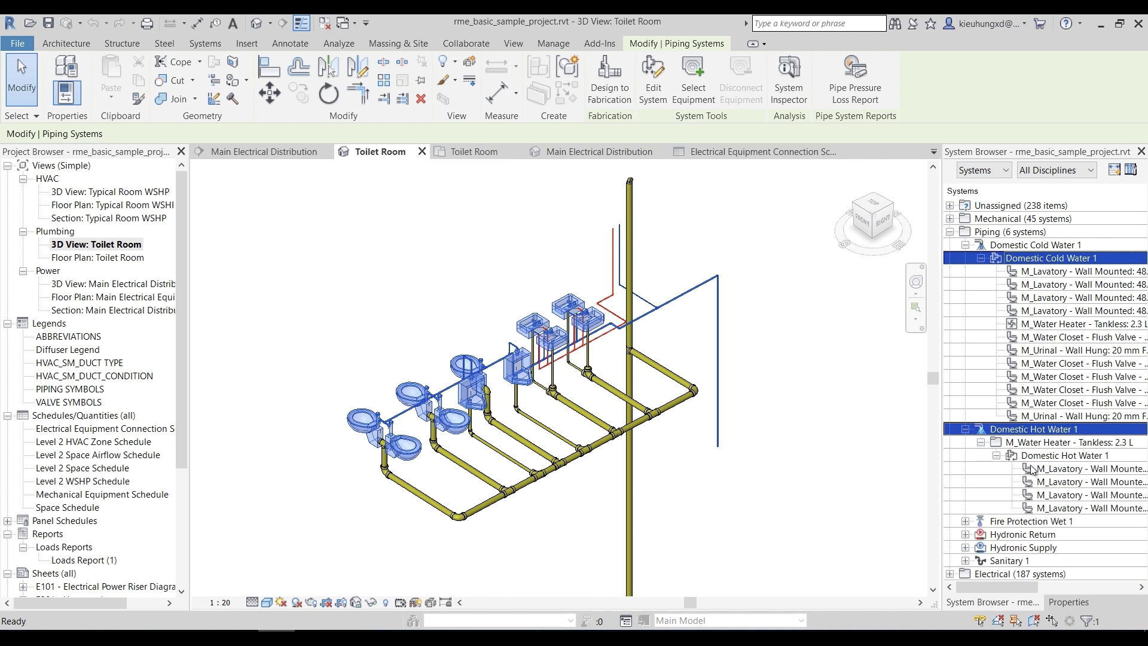
pyautogui.click(1034, 456)
# Add and then remove the wall-hung urinal from the selection, then clear the selection
pyautogui.scroll(4, 592, 329)
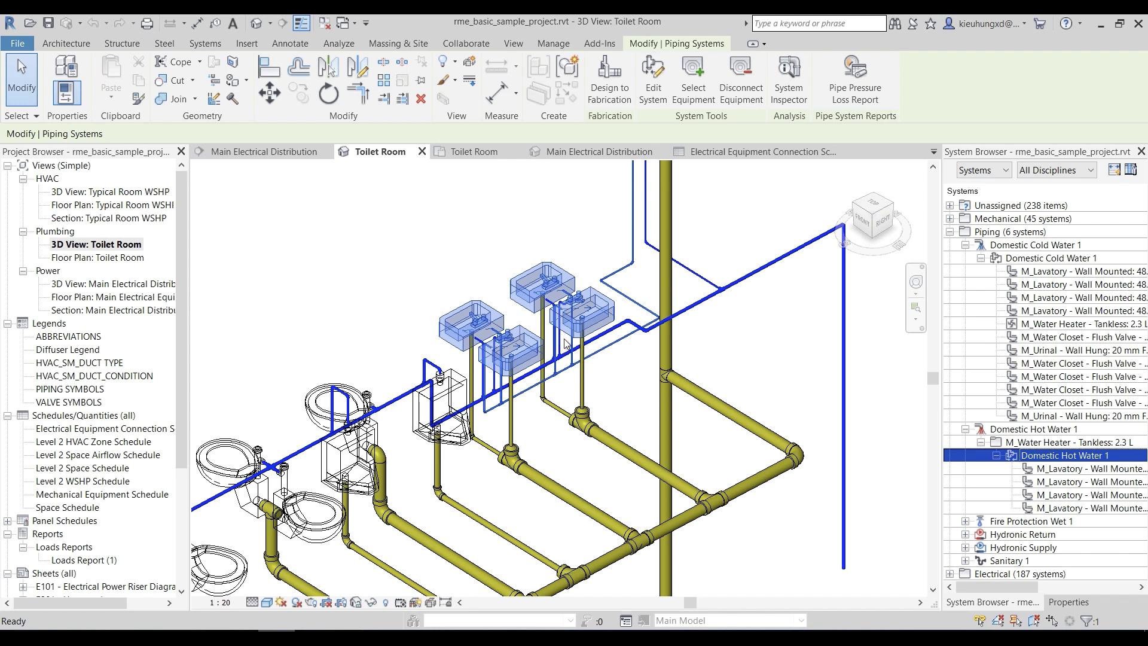
pyautogui.scroll(-3, 565, 343)
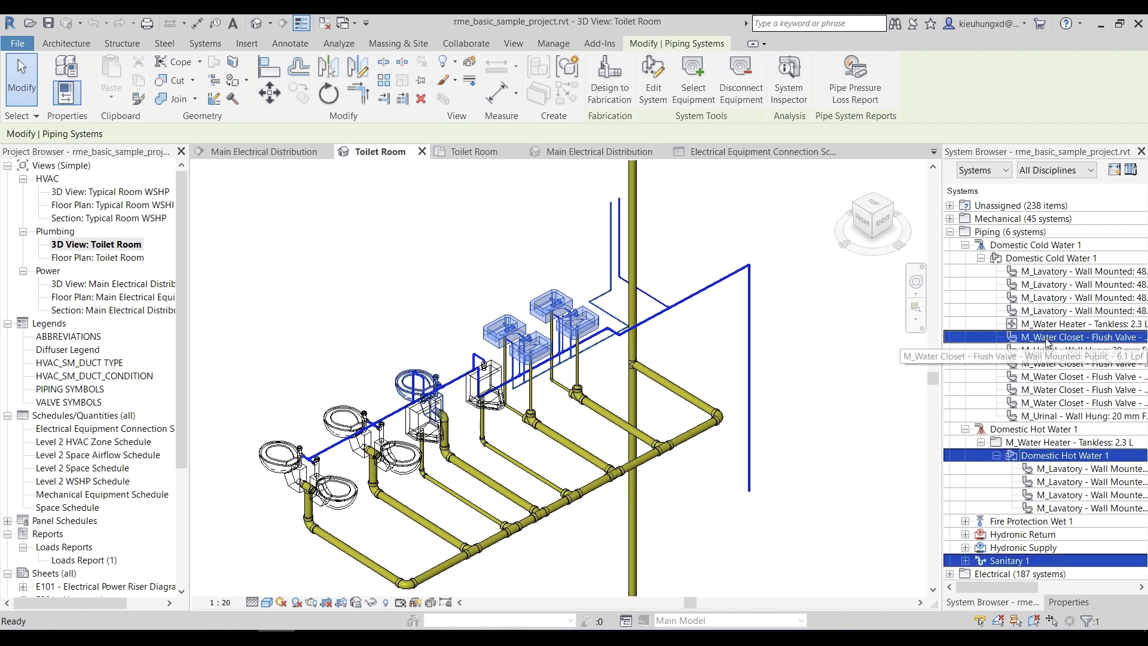
pyautogui.keyDown('ctrl'); pyautogui.click(1058, 419); pyautogui.keyUp('ctrl')
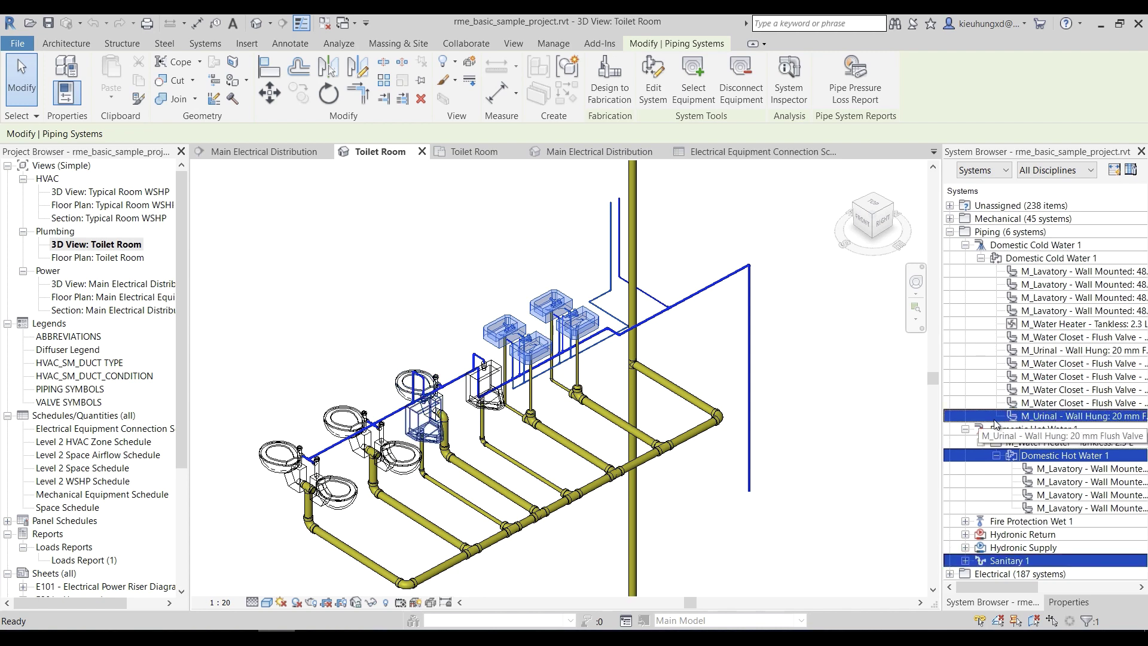
pyautogui.click(1031, 459)
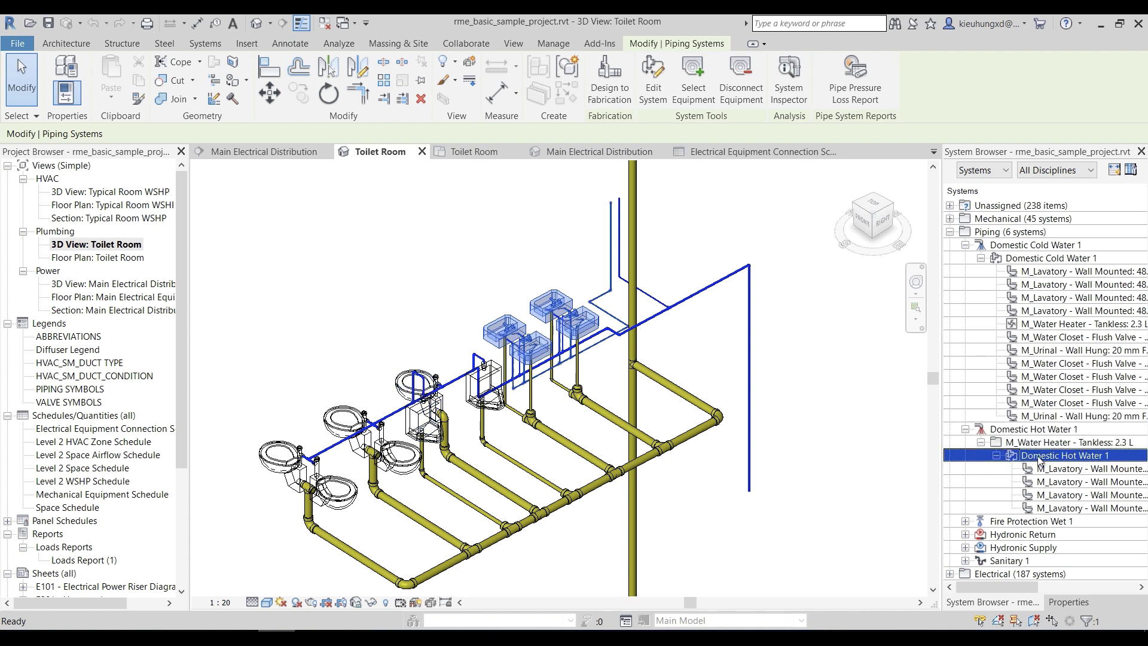
pyautogui.hscroll(1, 1041, 462)
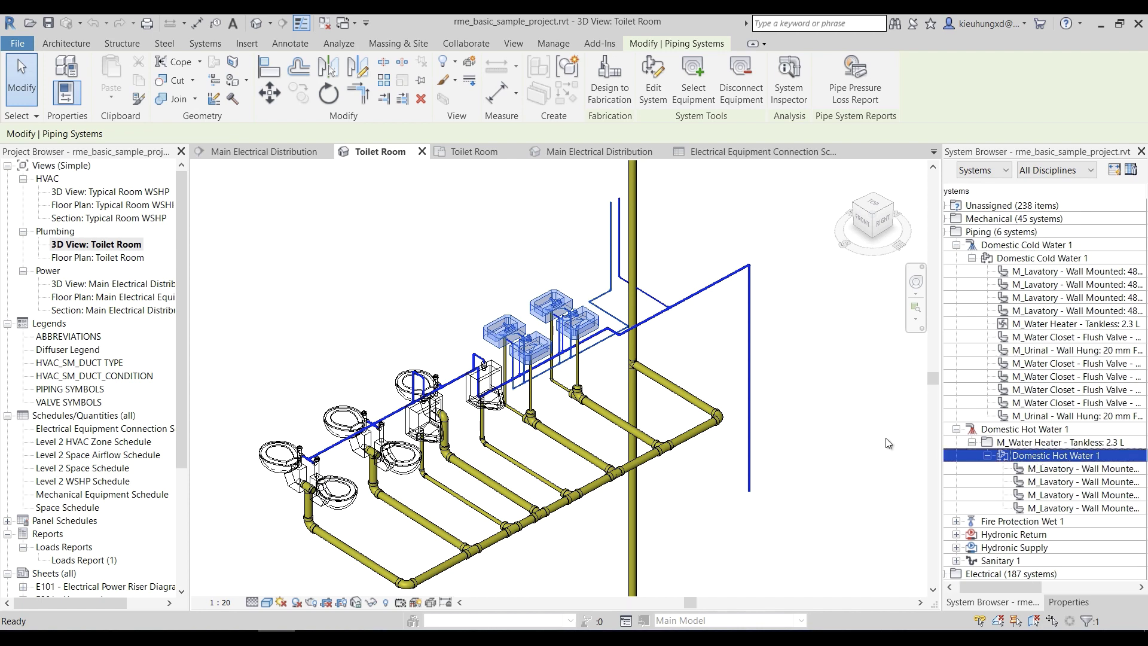
pyautogui.click(808, 358)
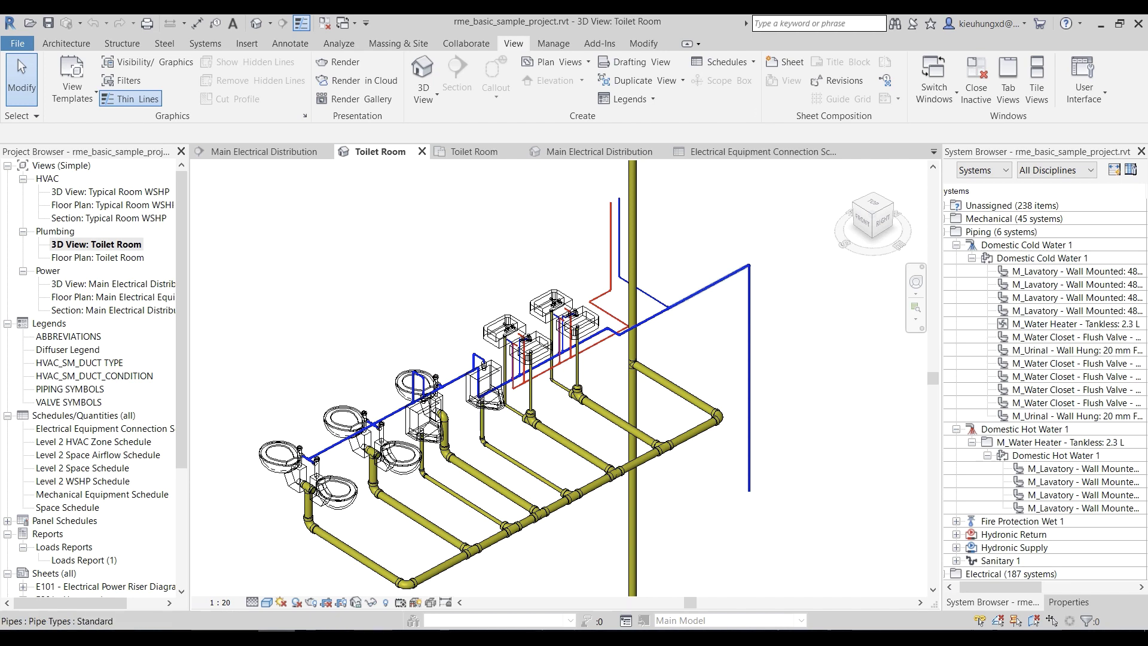
# Show the Systems ribbon tab with its HVAC, plumbing and electrical tools
pyautogui.click(205, 43)
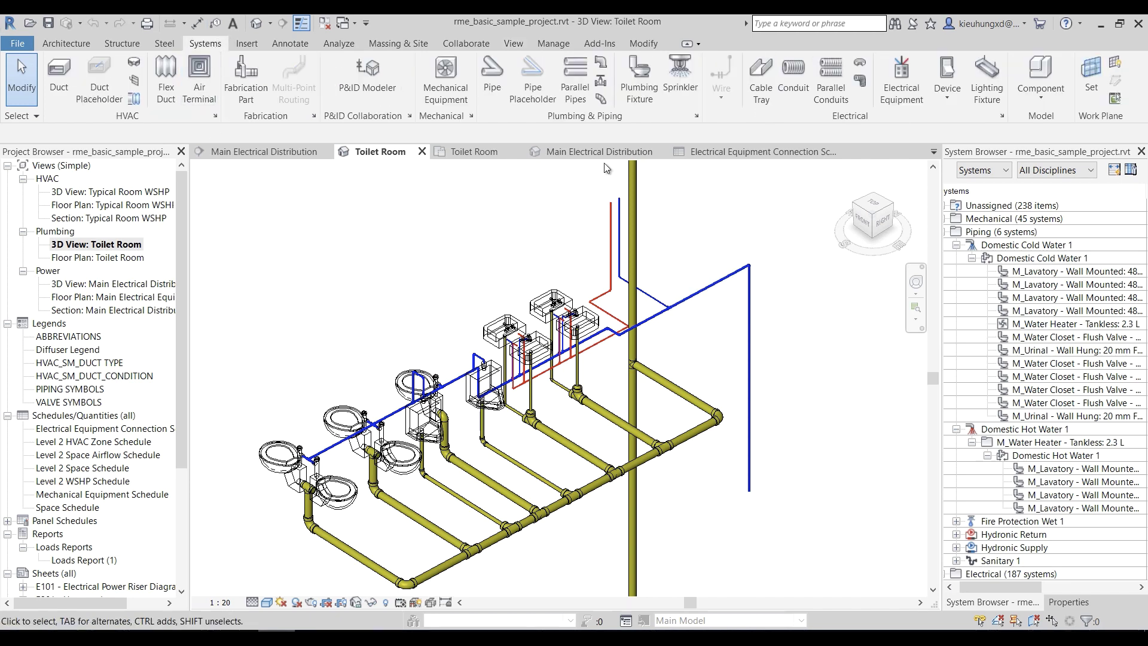